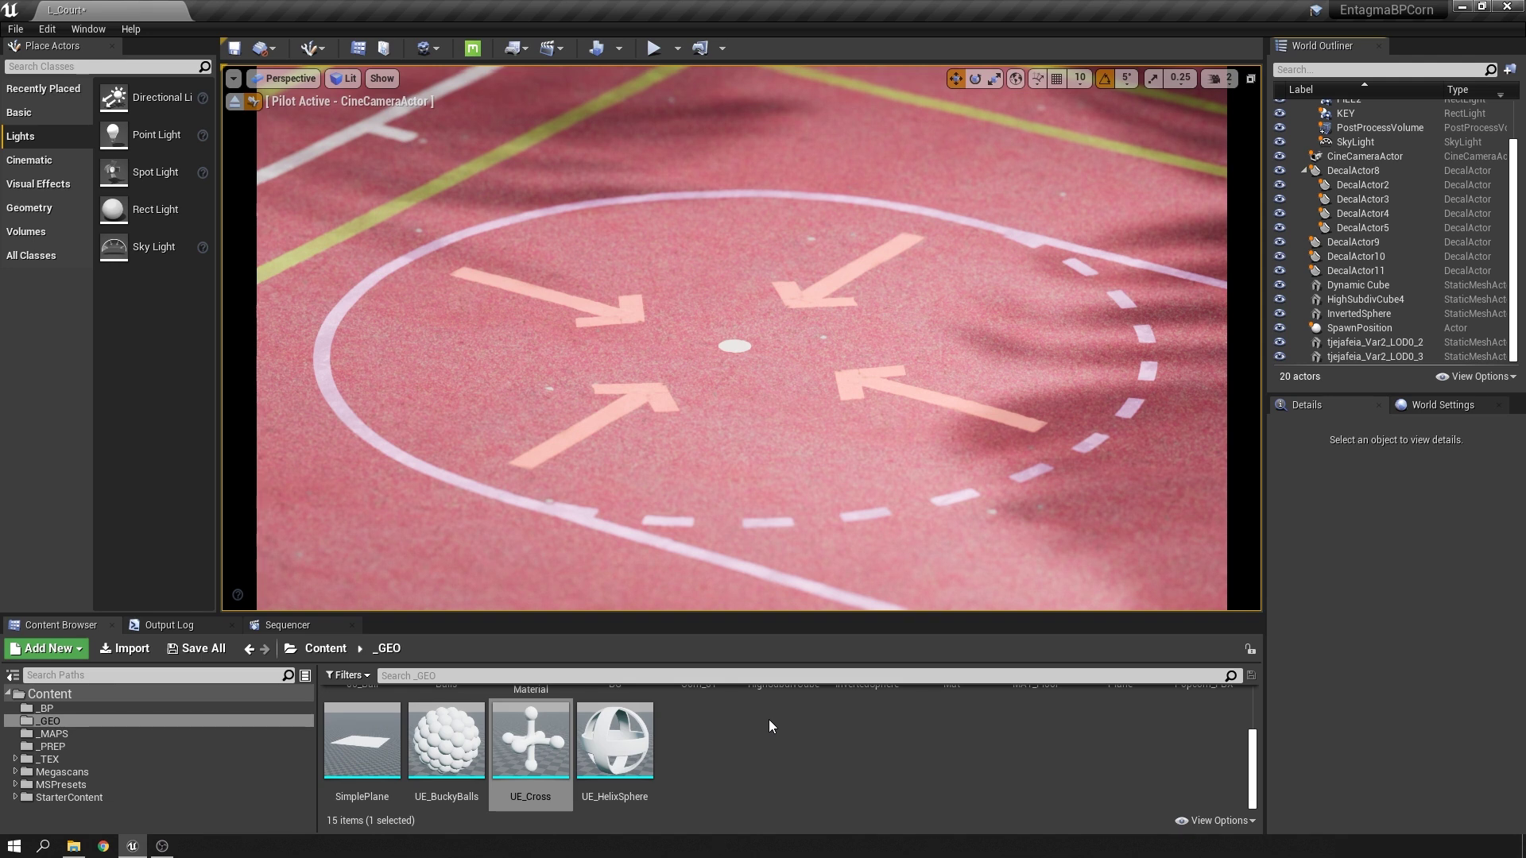
Place UE_Cross on the court at scale 0.1 and raise it above the floor
left_click(1462, 610)
left_click_drag(530, 739, 719, 354)
left_click(1373, 592)
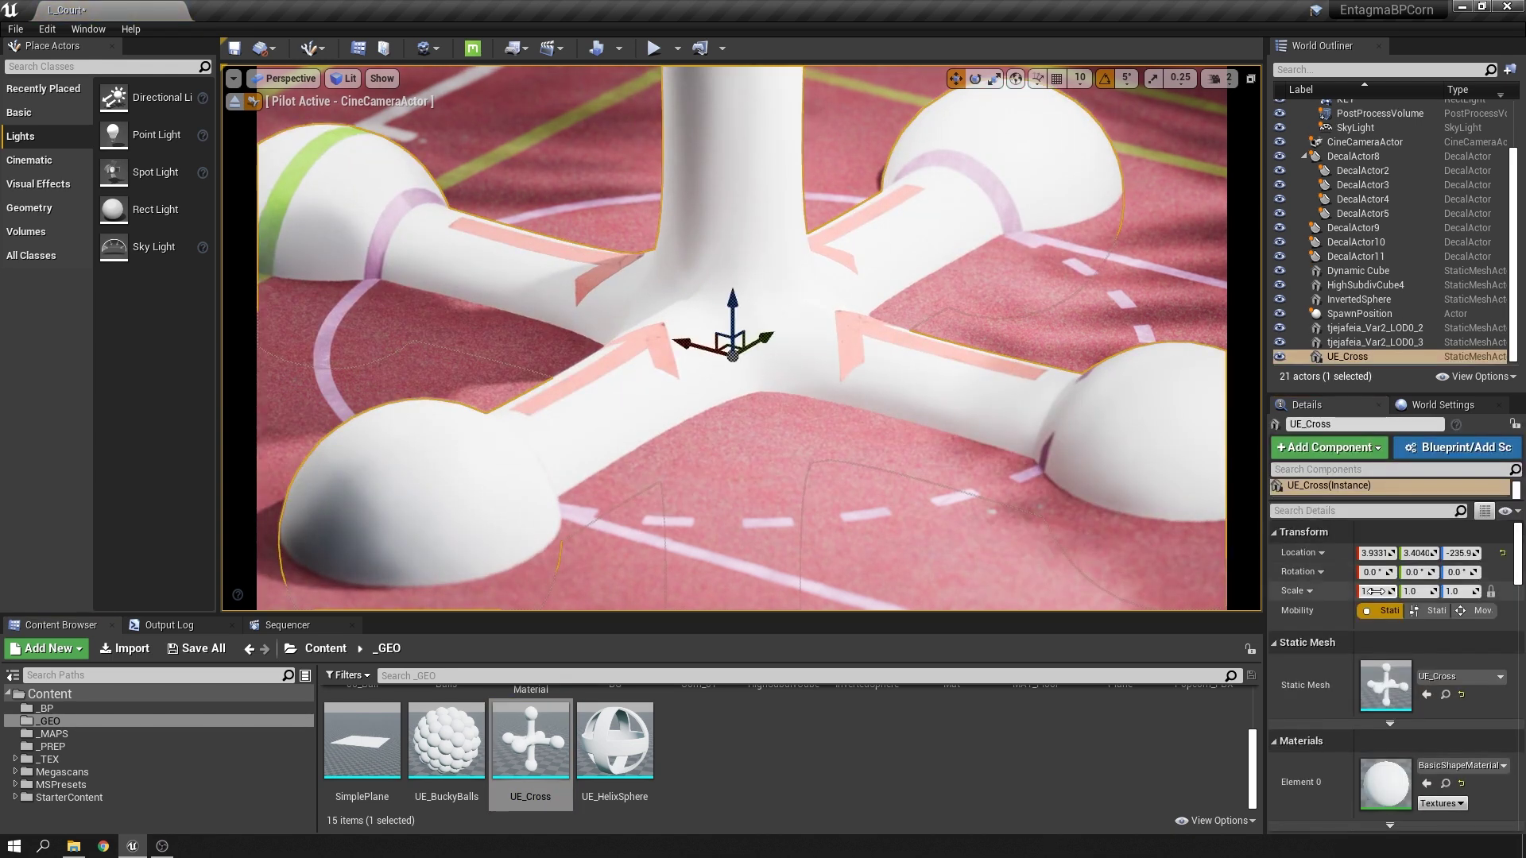
type("0.1")
key("Return")
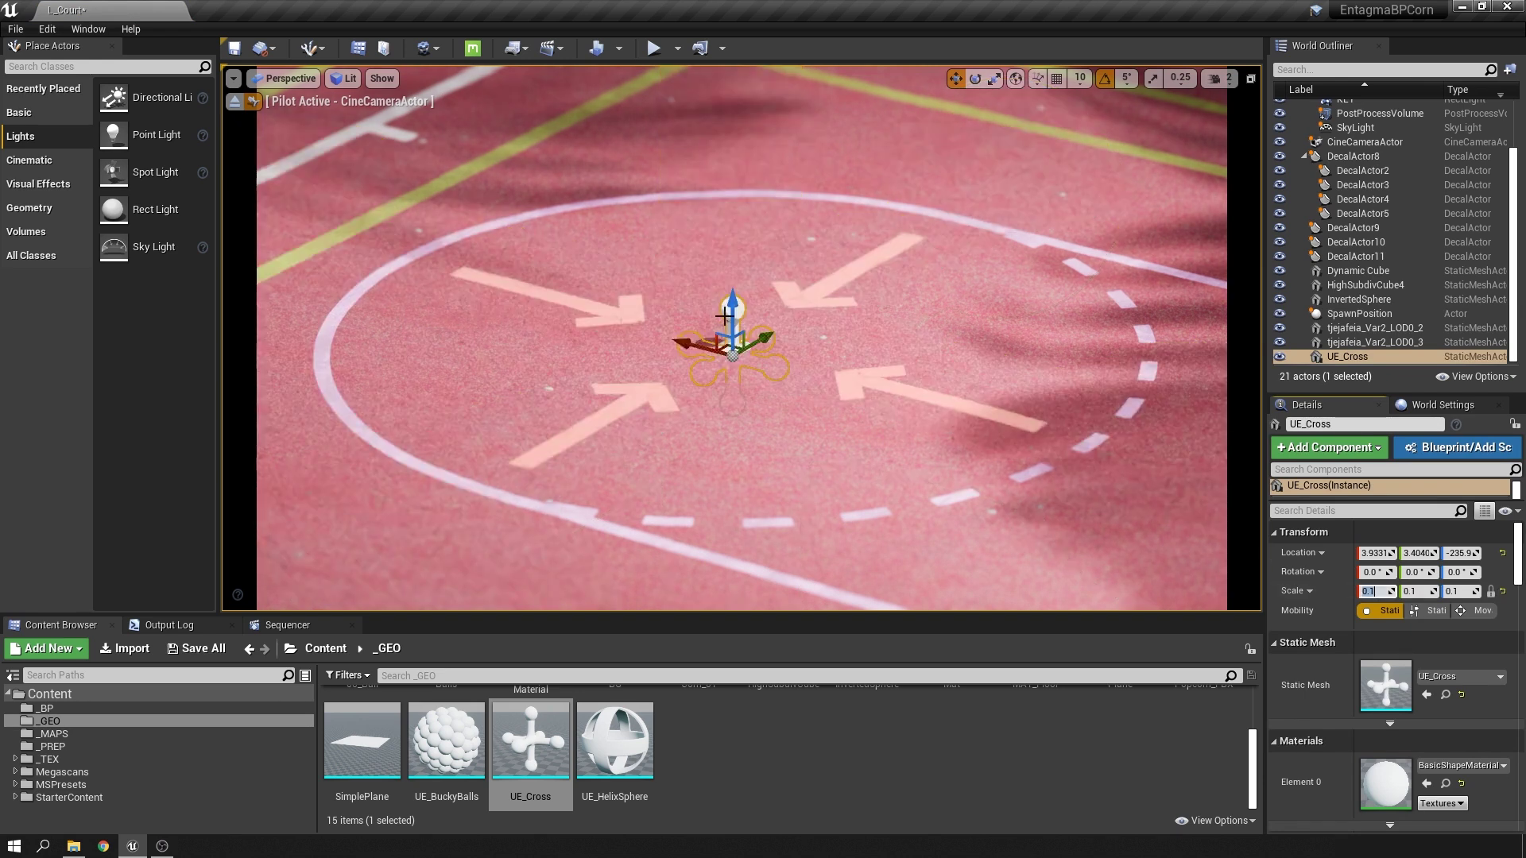
left_click_drag(725, 315, 725, 238)
Turn off Receives Decals on the cross
left_click(1372, 512)
type("dec")
left_click(1363, 562)
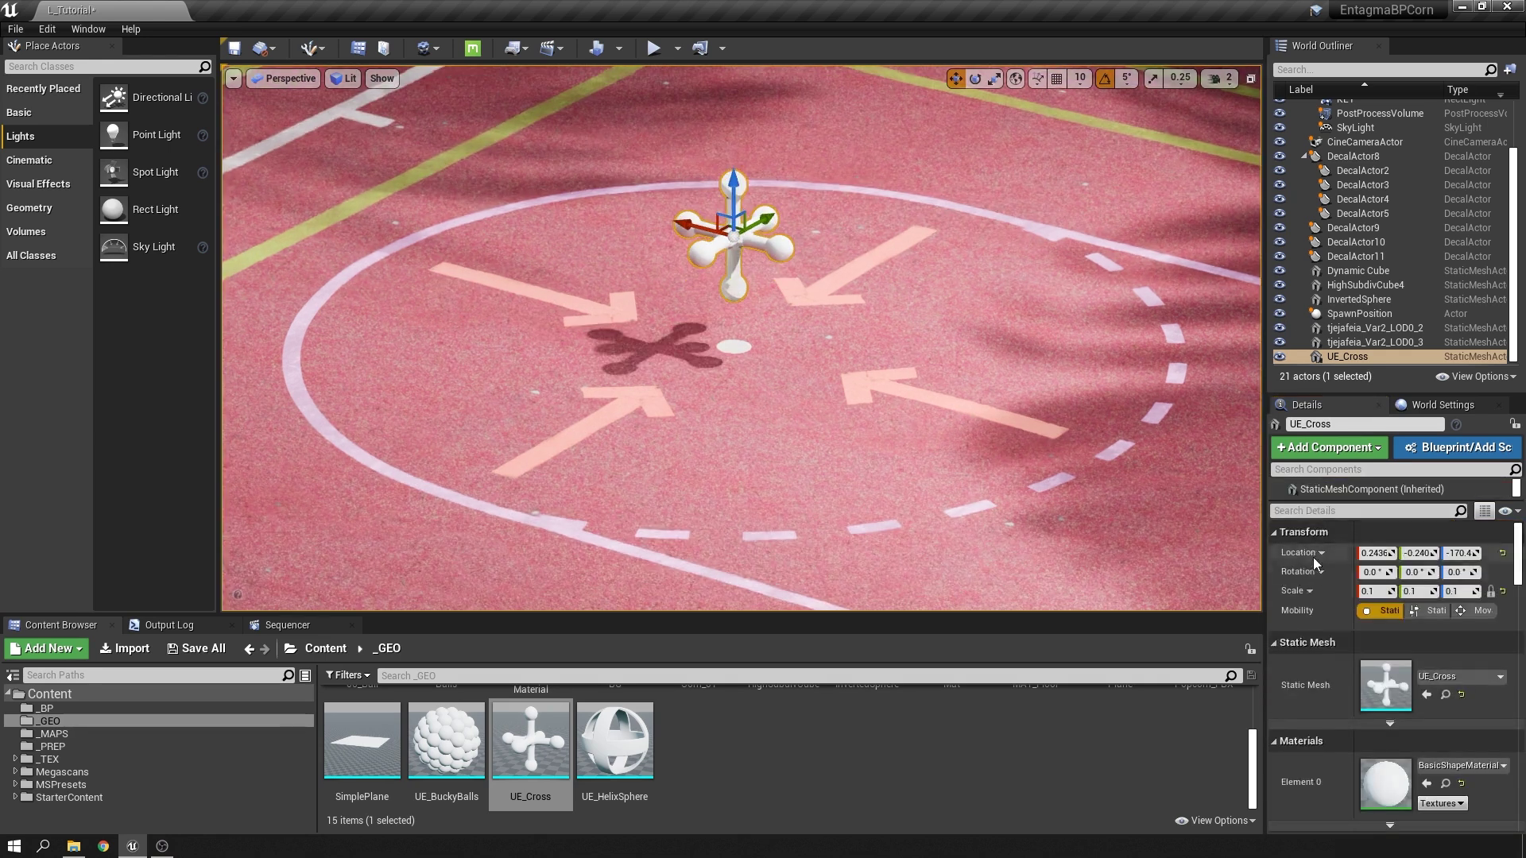
Tick Simulate Physics for UE_Cross in the Physics section of Details
scroll(1313, 556, "down", 5)
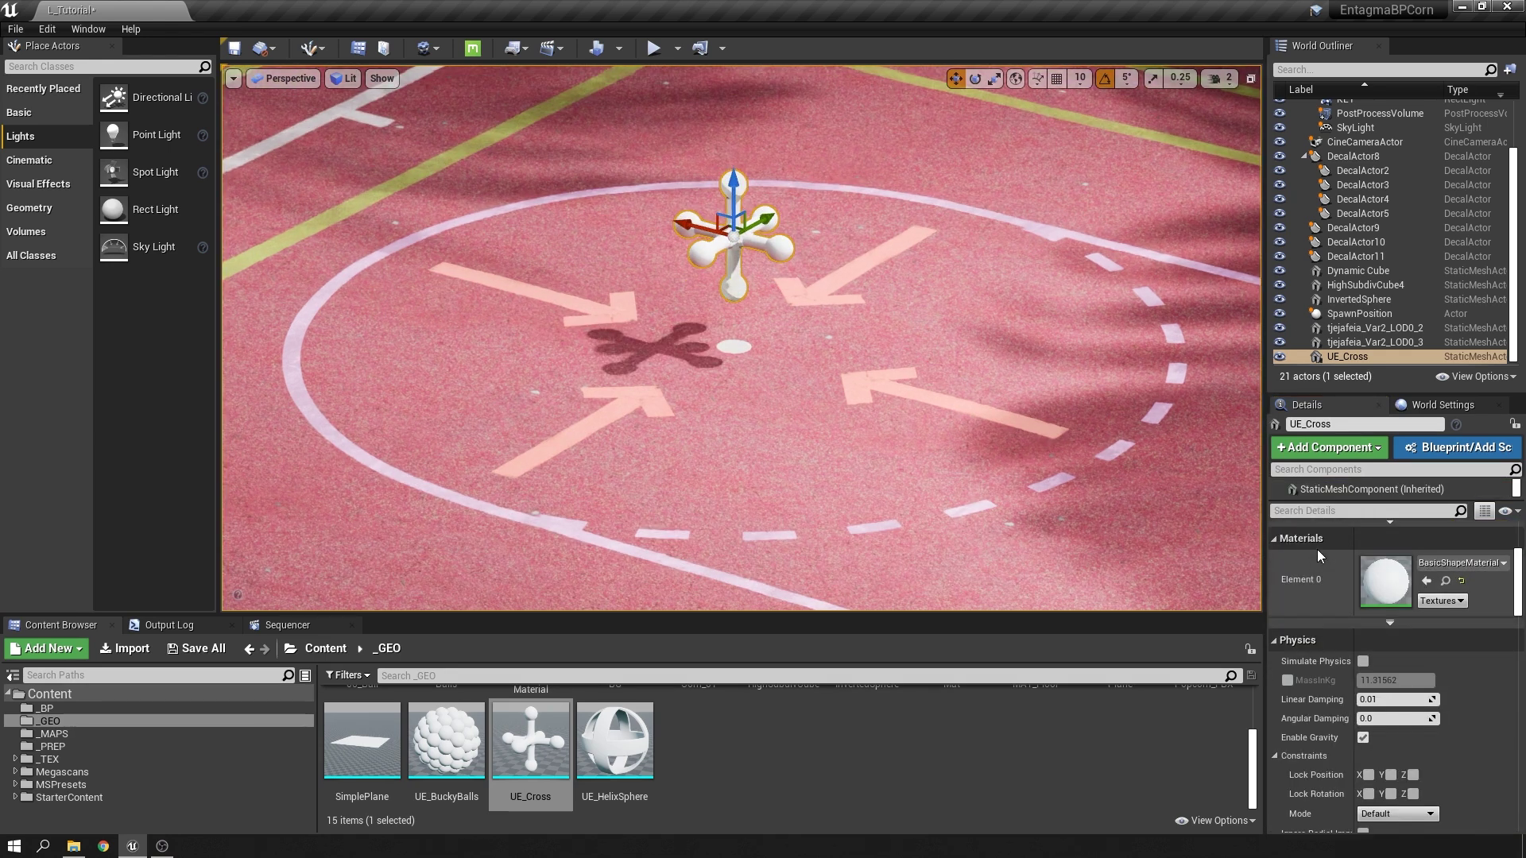
scroll(1319, 608, "down", 3)
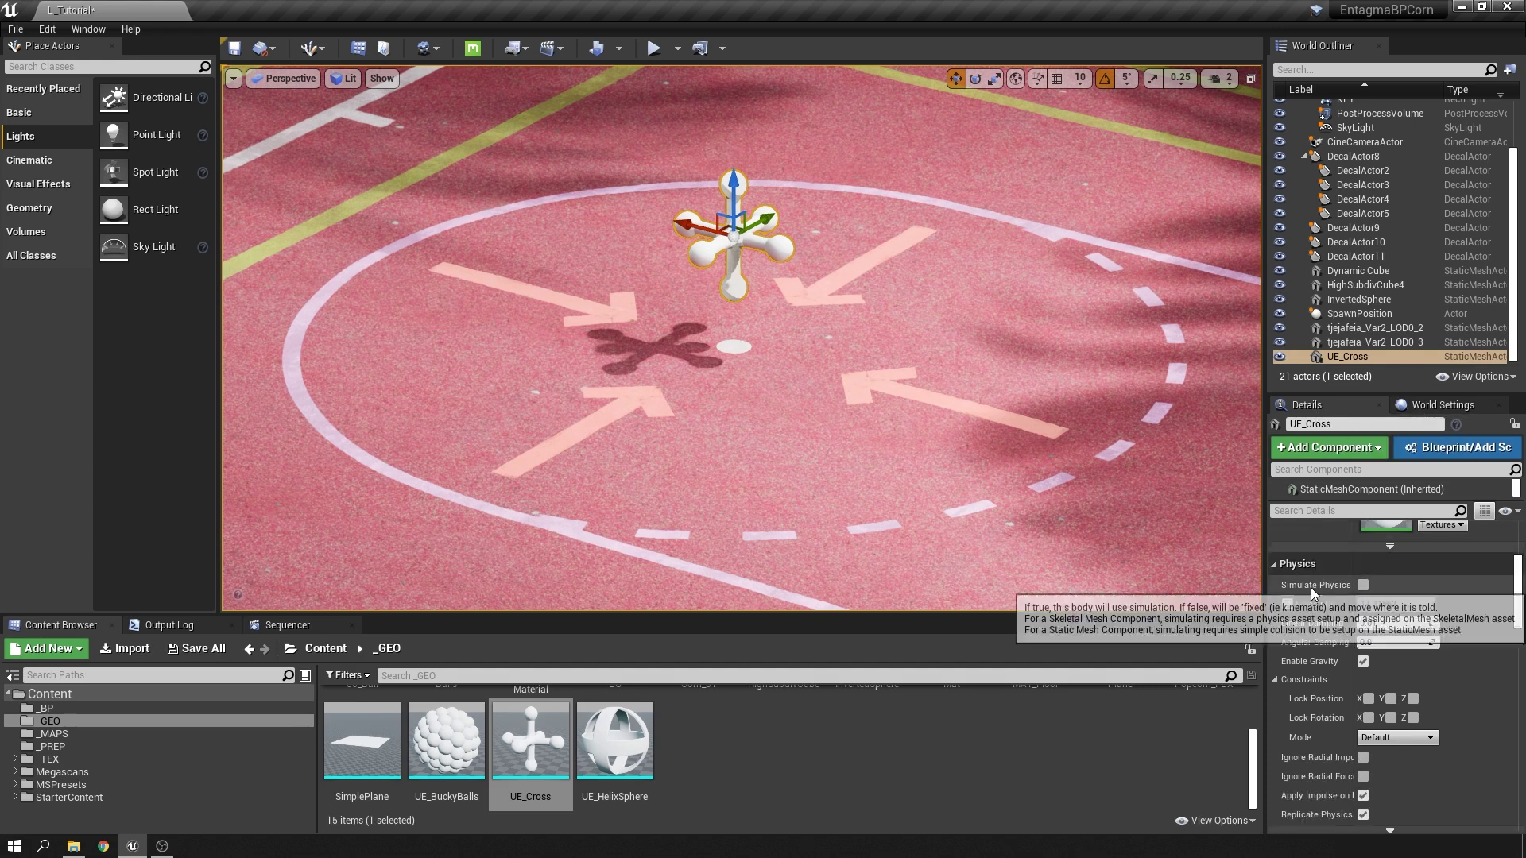
left_click(1363, 585)
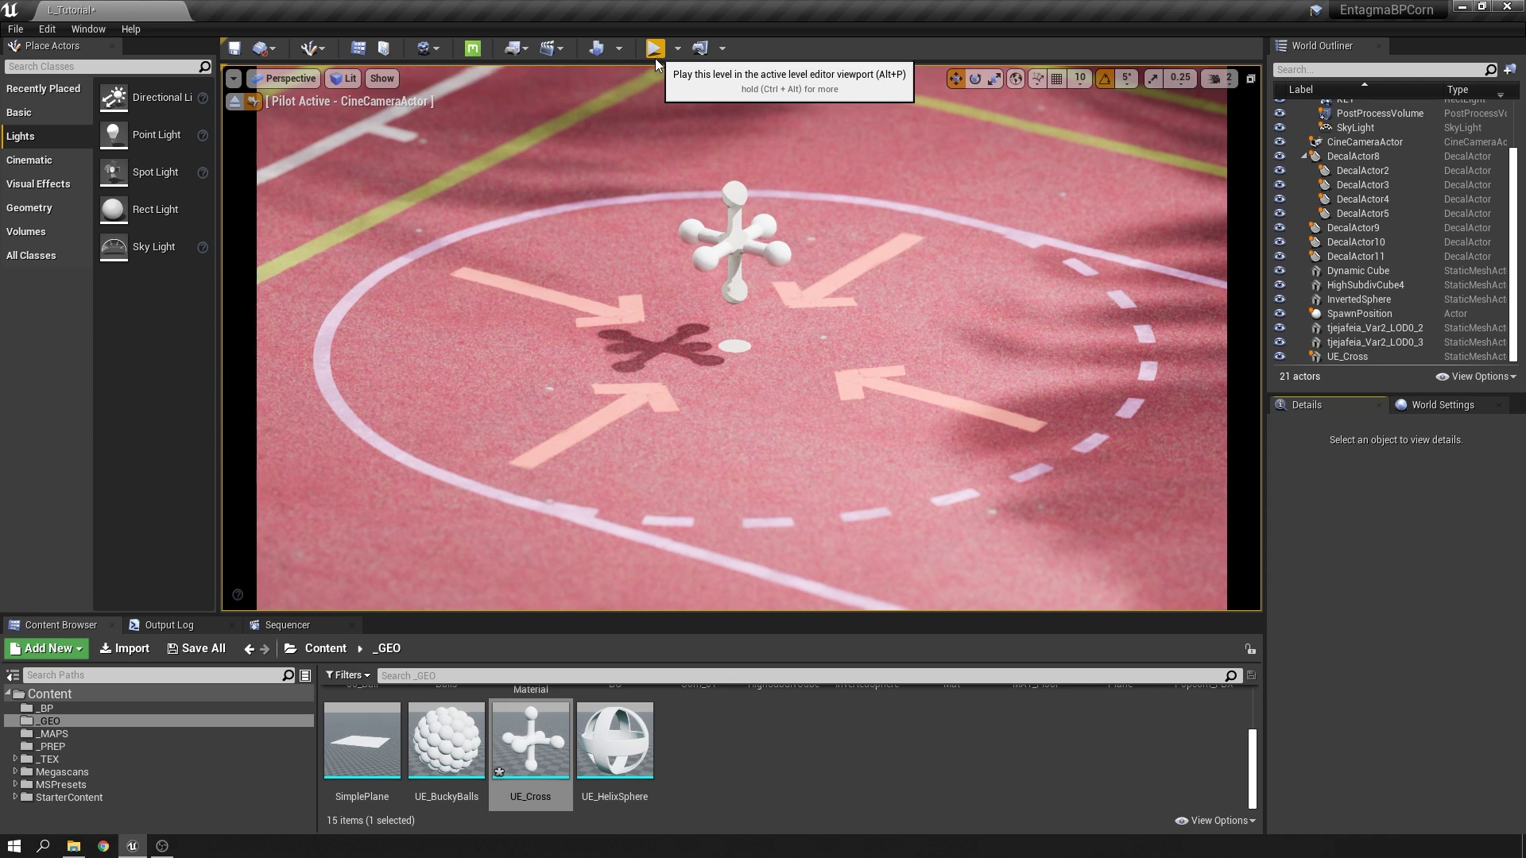
left_click(654, 55)
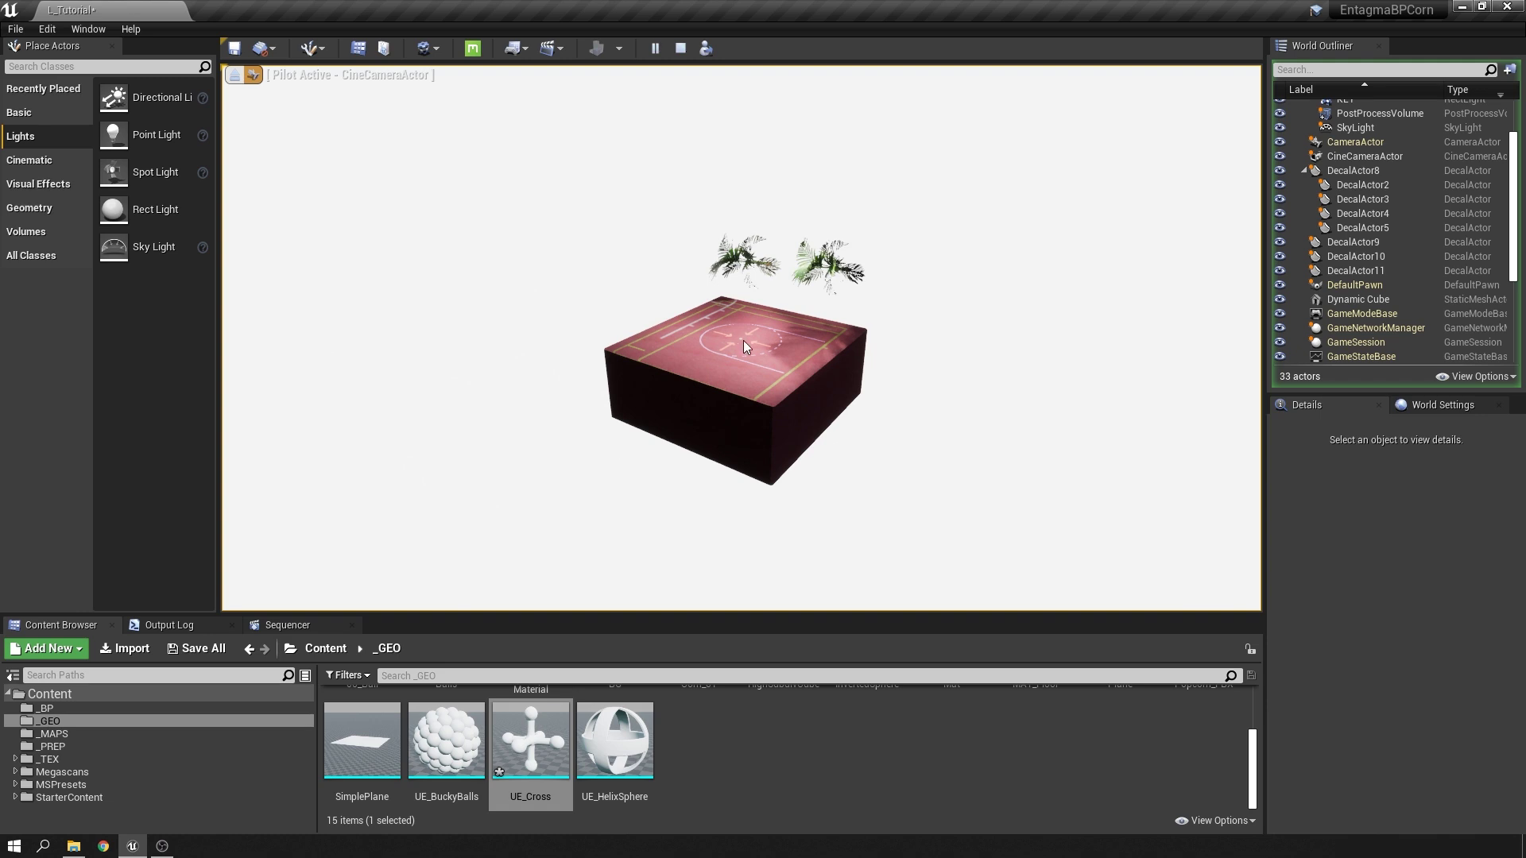
left_click(680, 48)
left_click(652, 47)
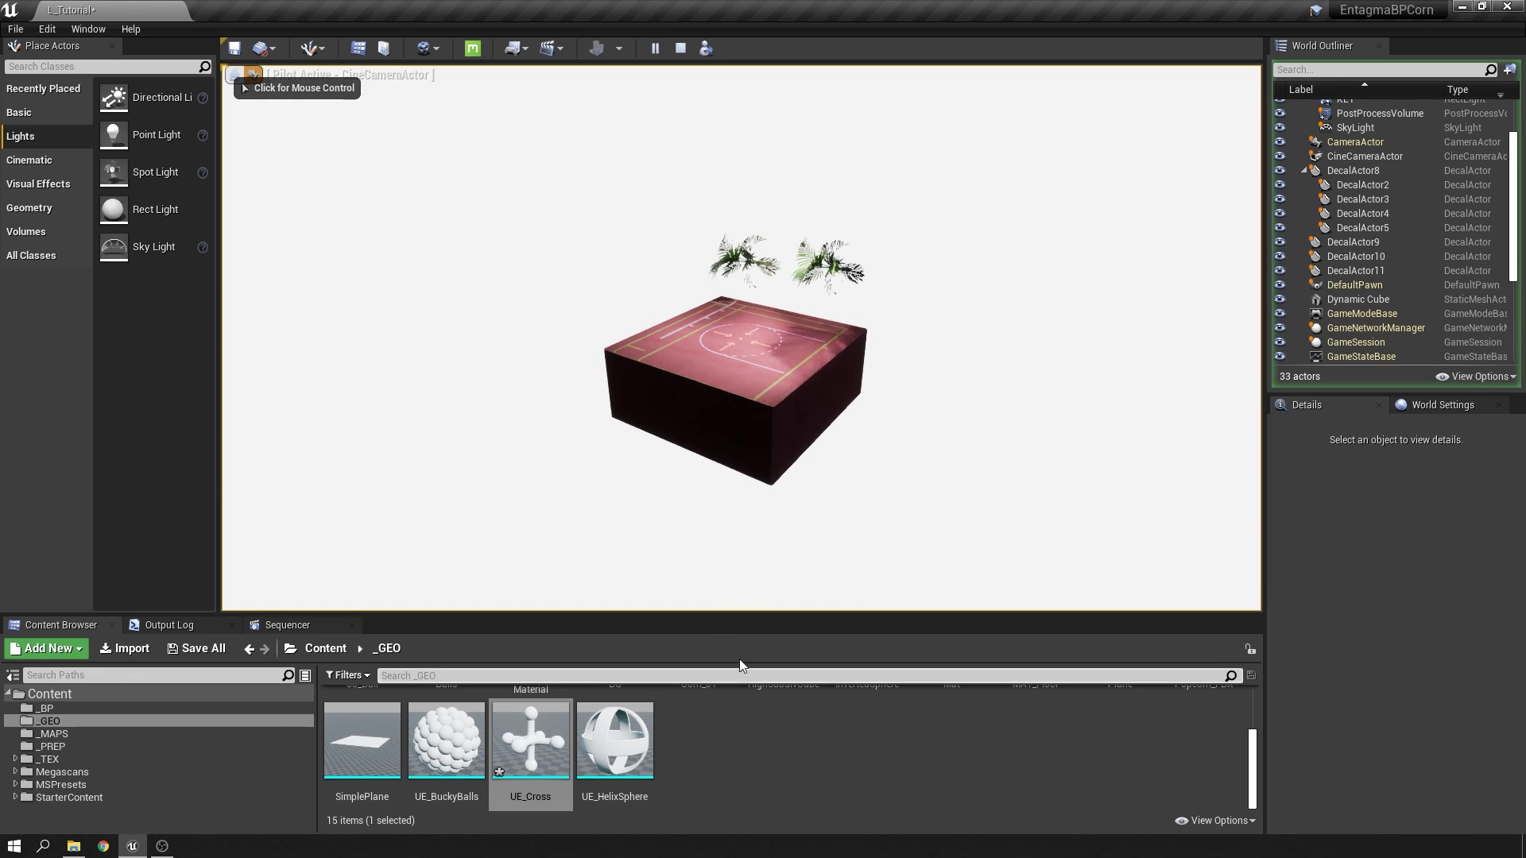
key("Escape")
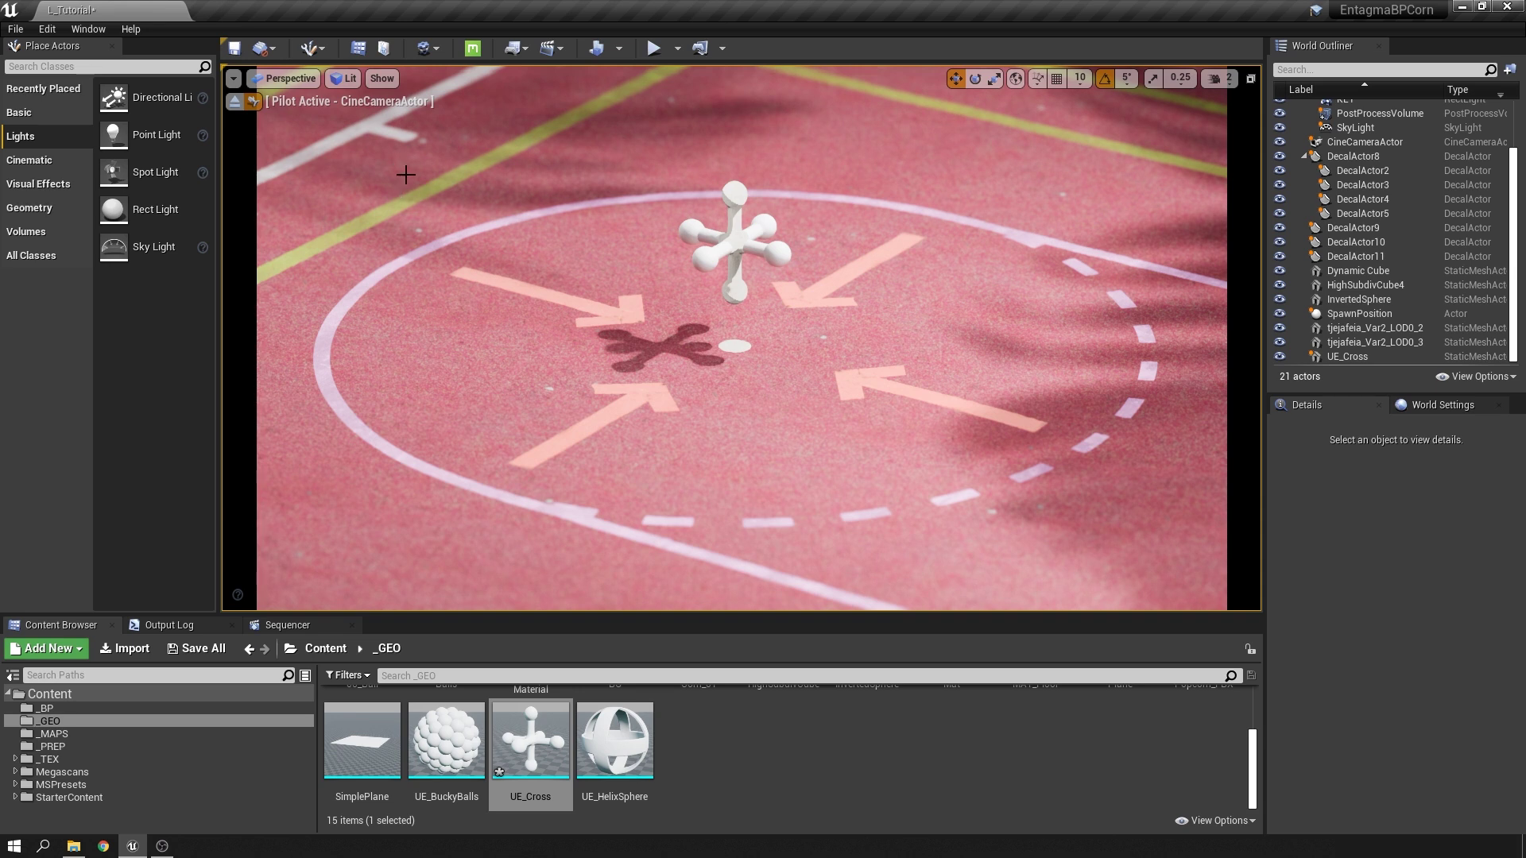
Leave pilot mode and fly the view down low over the court near the cross
left_click(235, 101)
key("w")
right_click_drag(343, 226, 343, 238)
Play the level twice to watch the cross fall, stopping each session
left_click(655, 50)
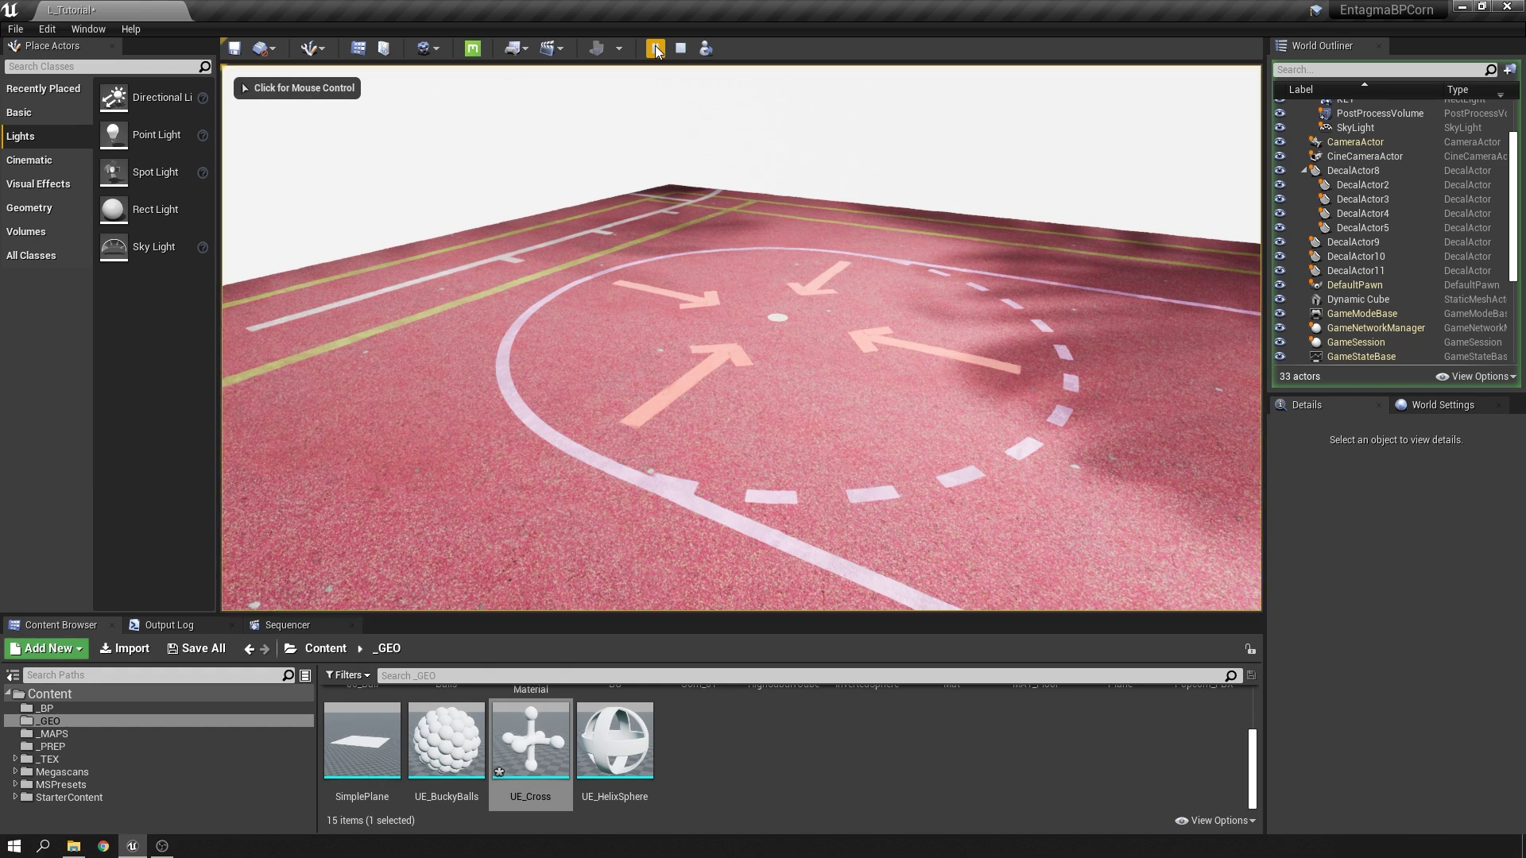
left_click(680, 49)
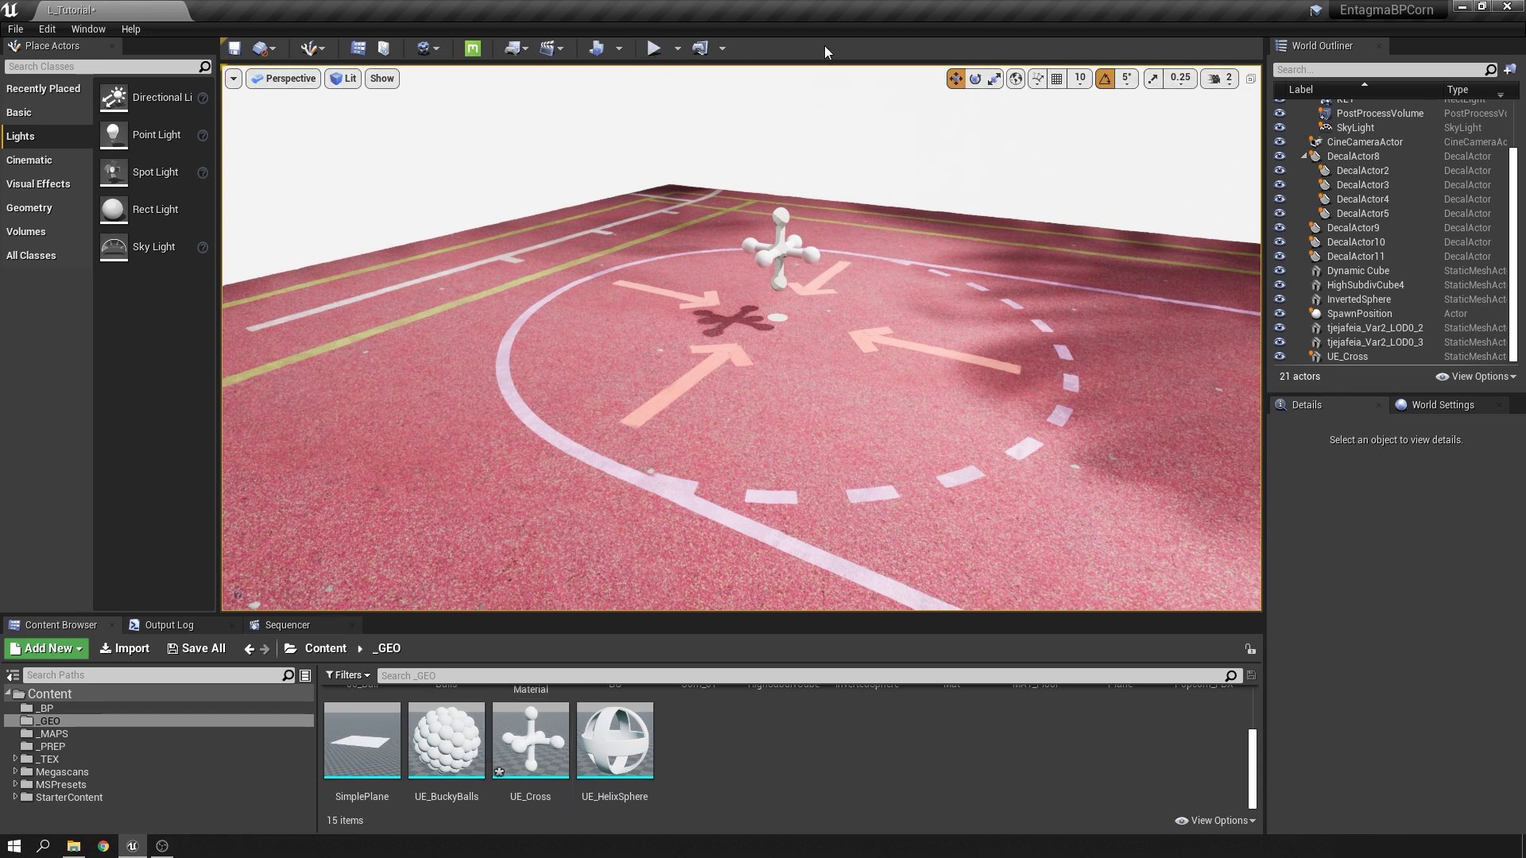
left_click(653, 49)
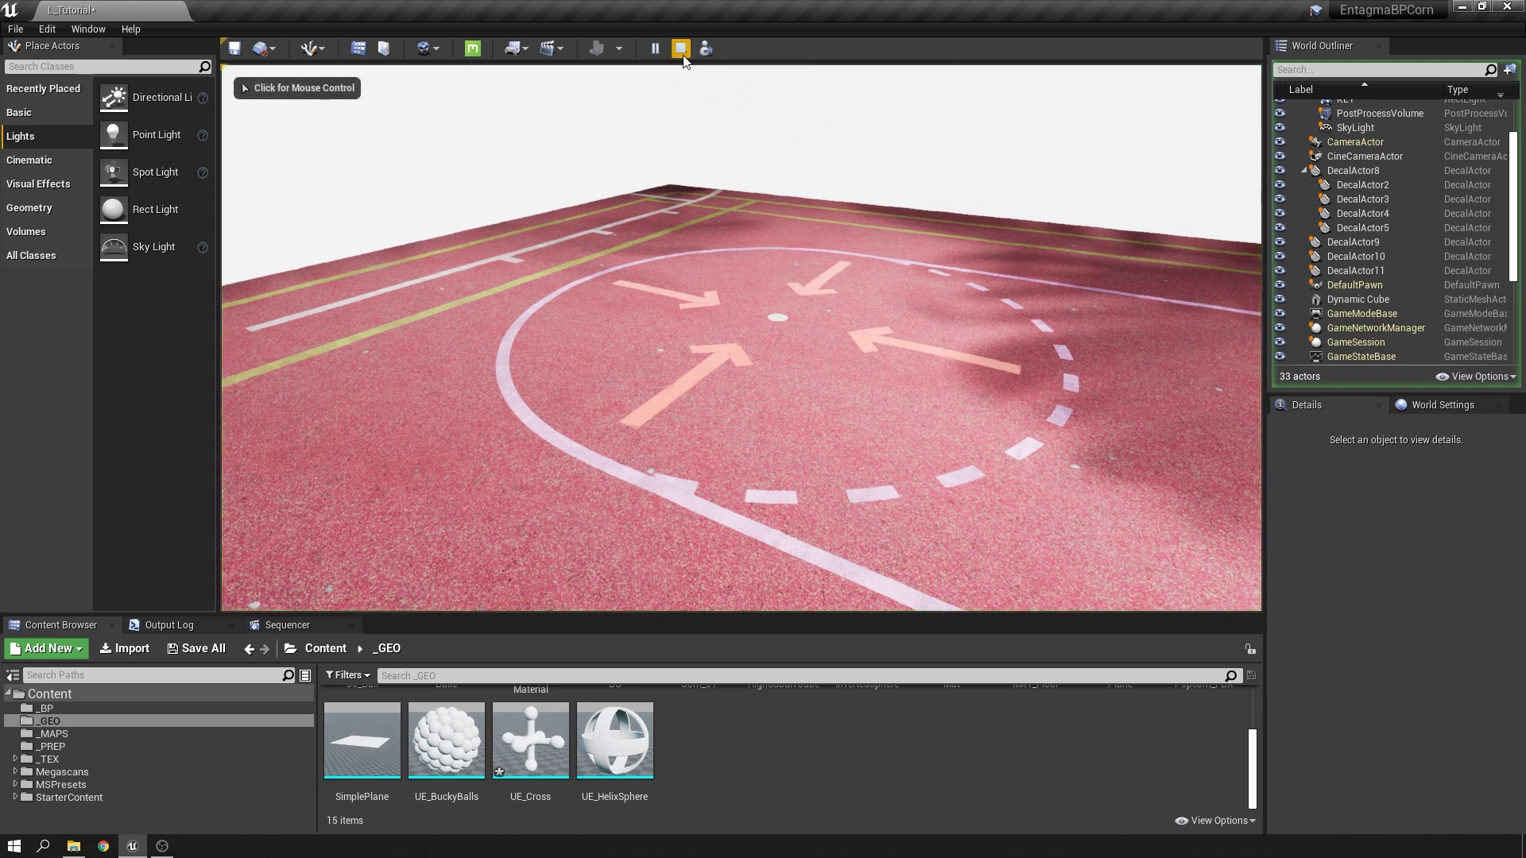
left_click(681, 49)
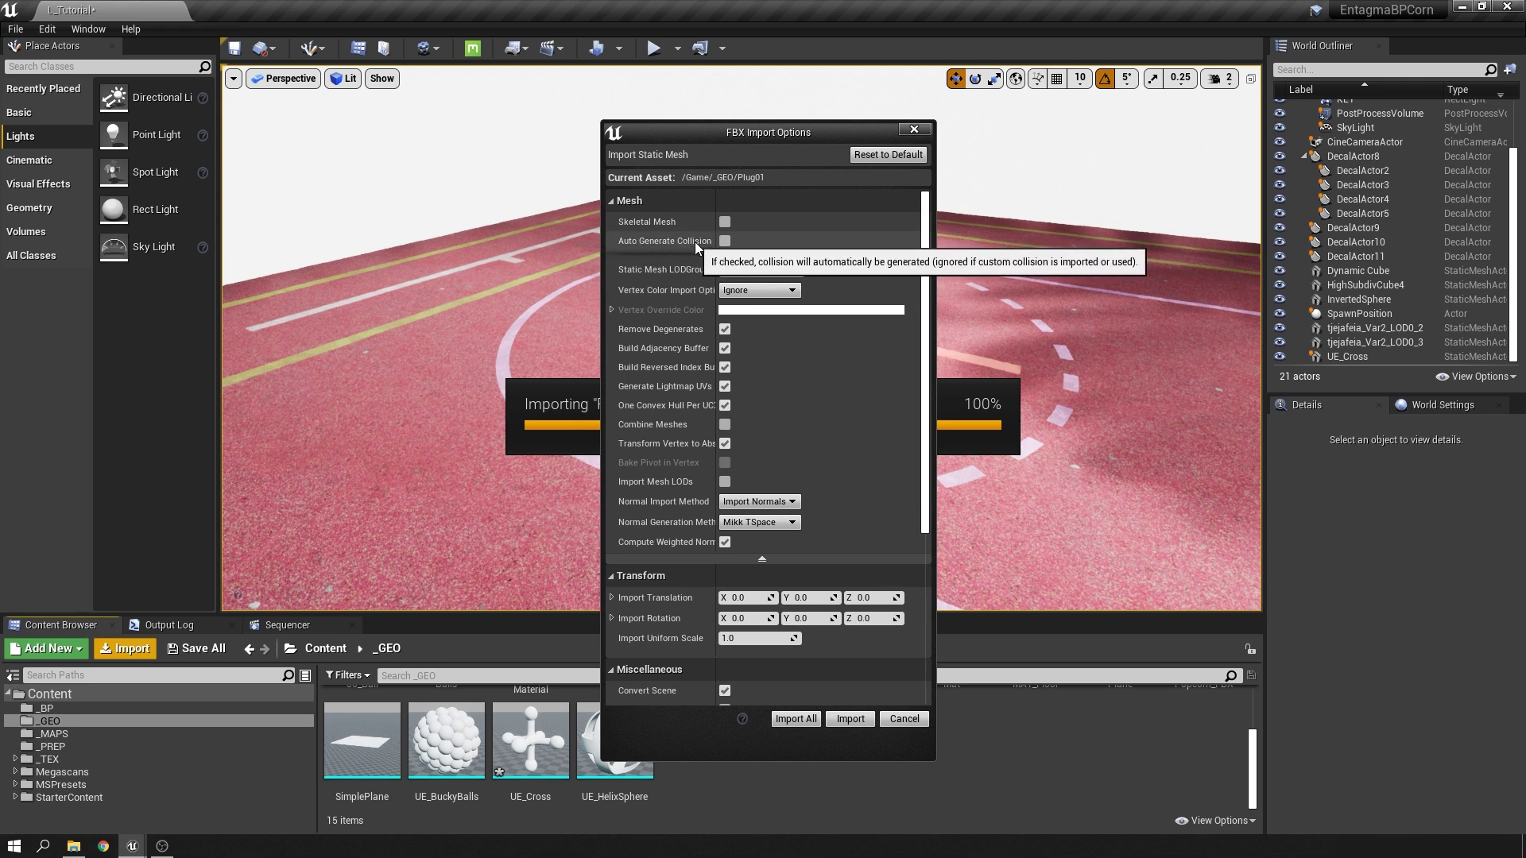
Import the Plug01 mesh with Auto Generate Collision enabled
left_click(724, 240)
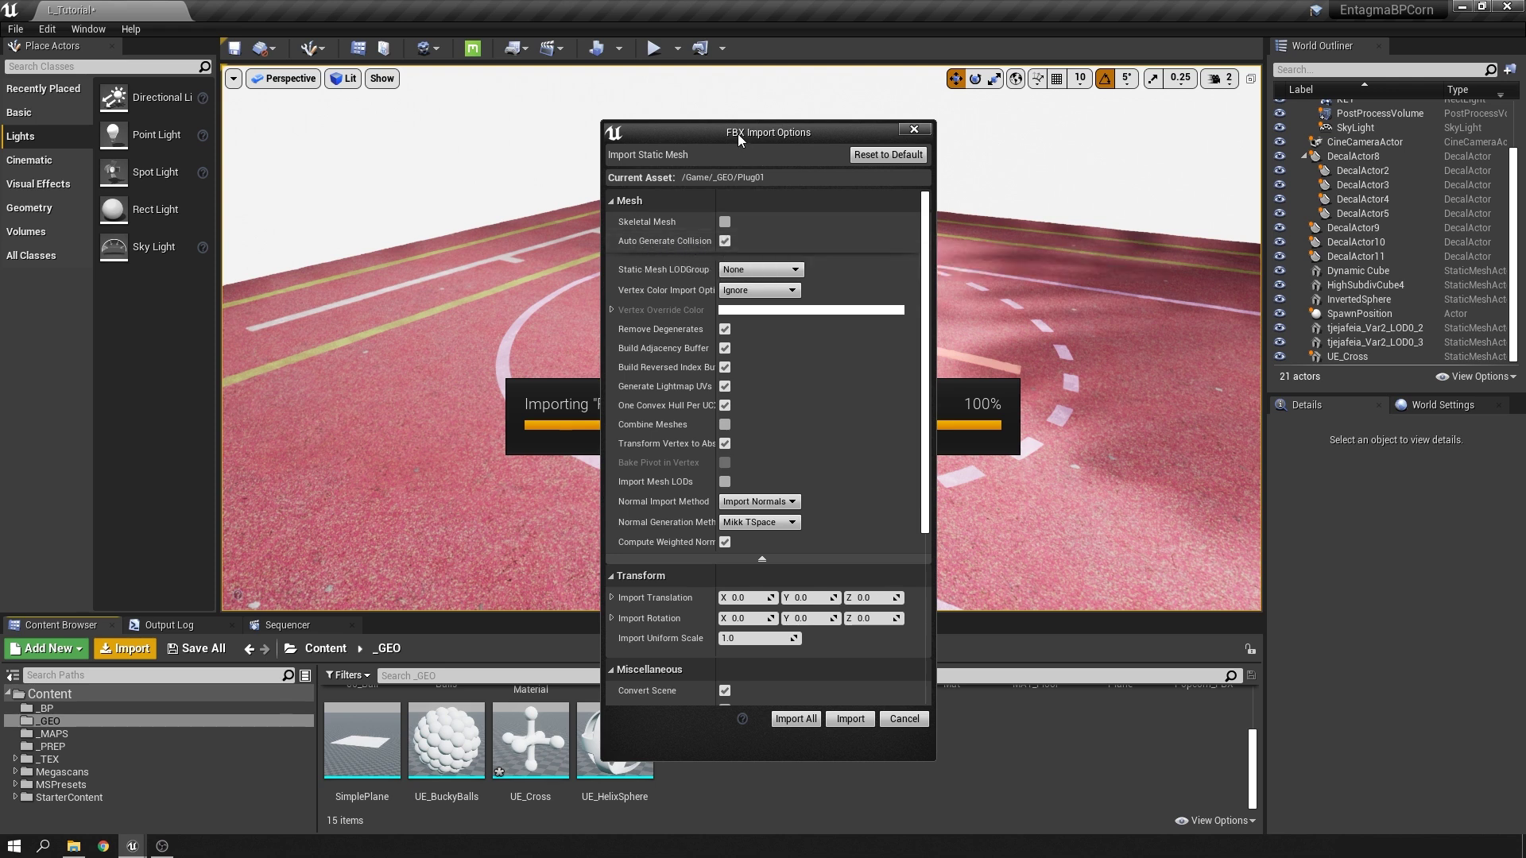
left_click(797, 718)
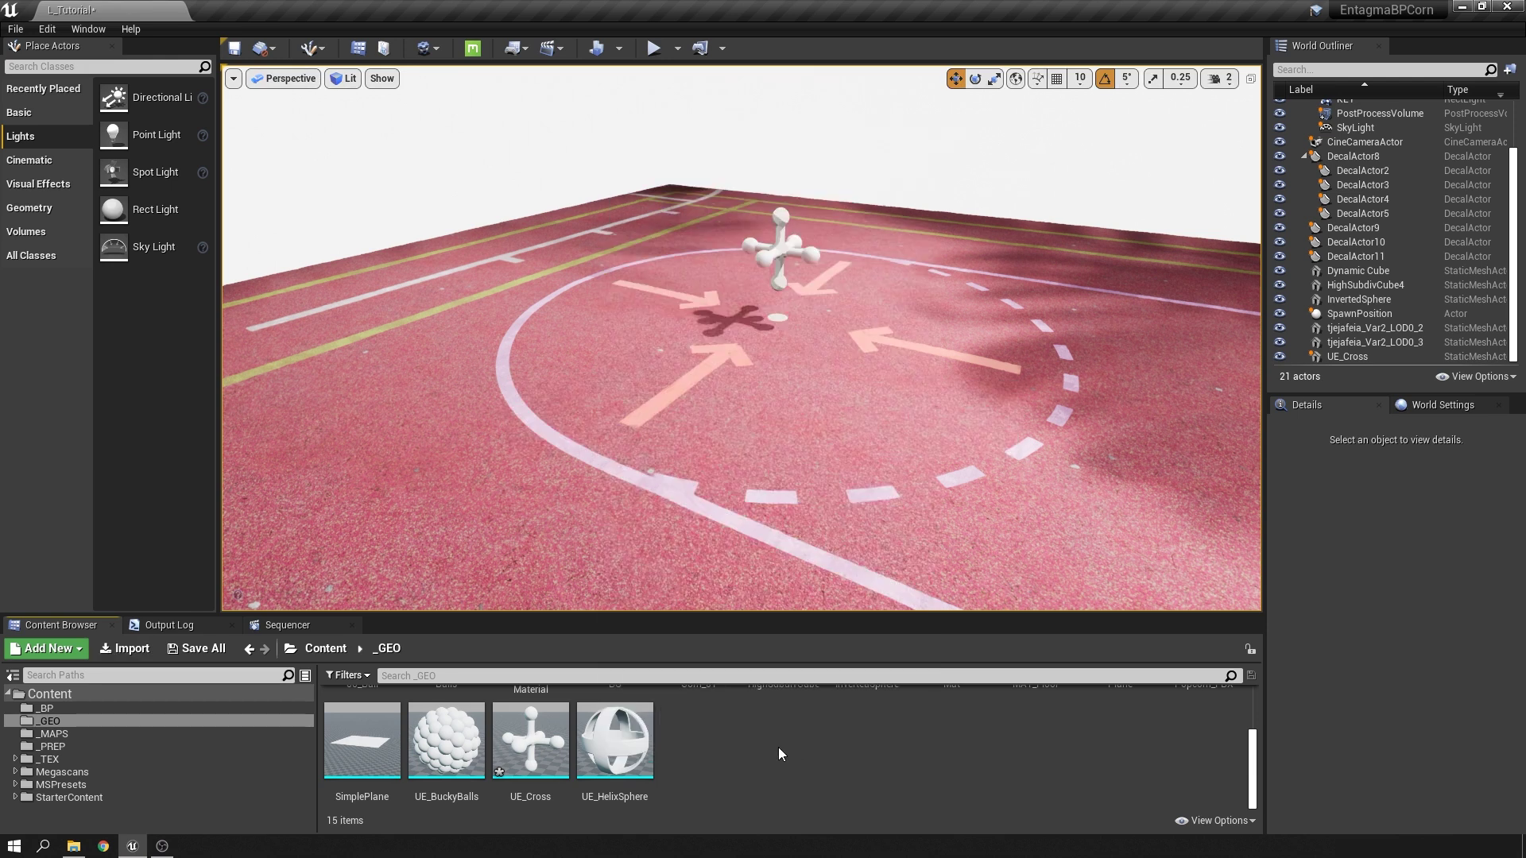
mouse_move(547, 745)
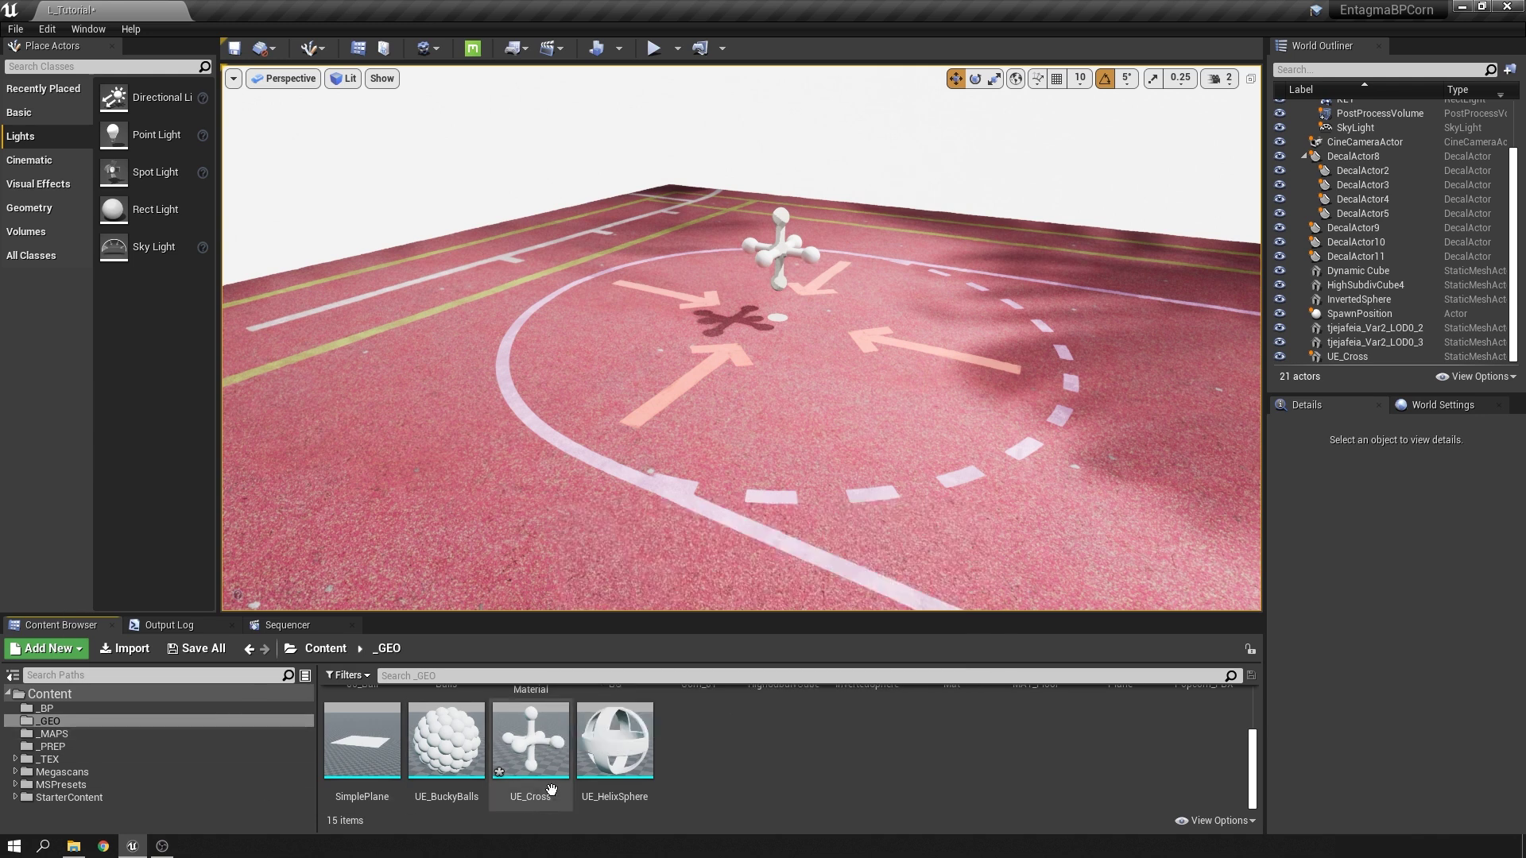
Open UE_Cross in the Static Mesh Editor and show both simple and complex collision
double_click(555, 763)
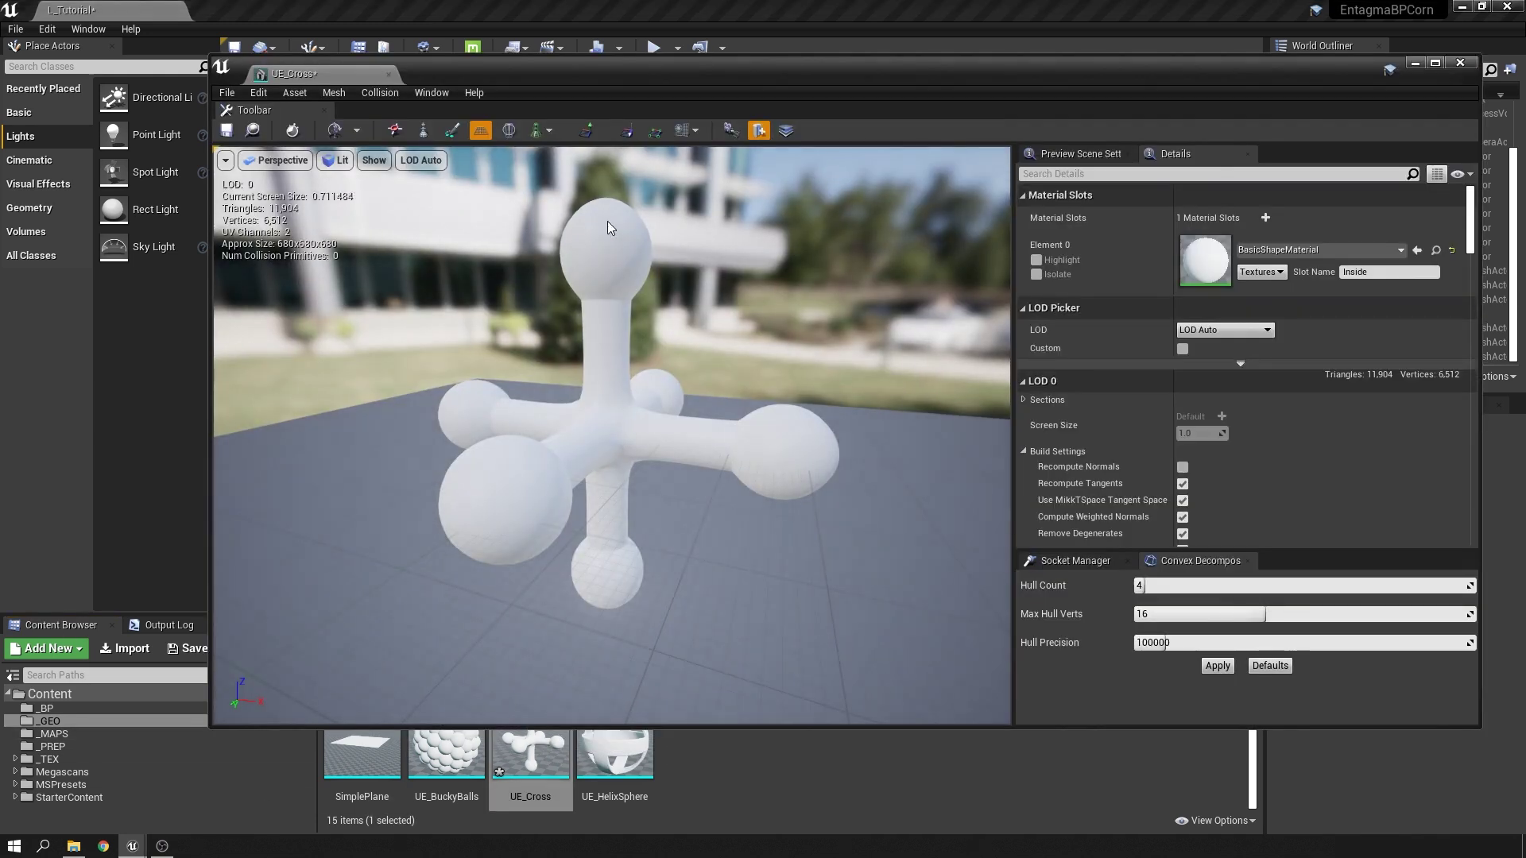
left_click(545, 132)
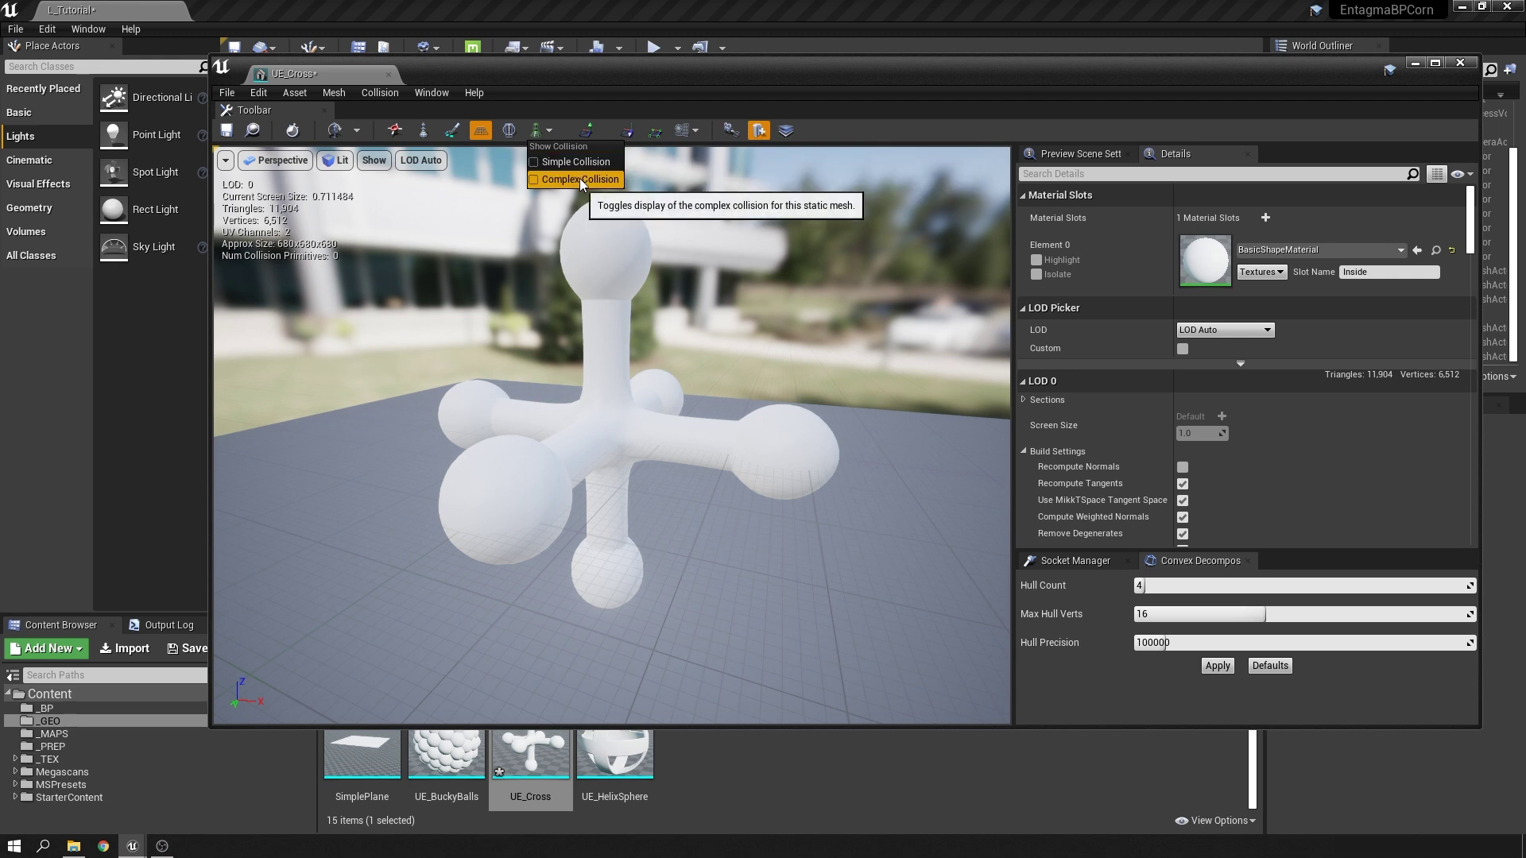
left_click(538, 163)
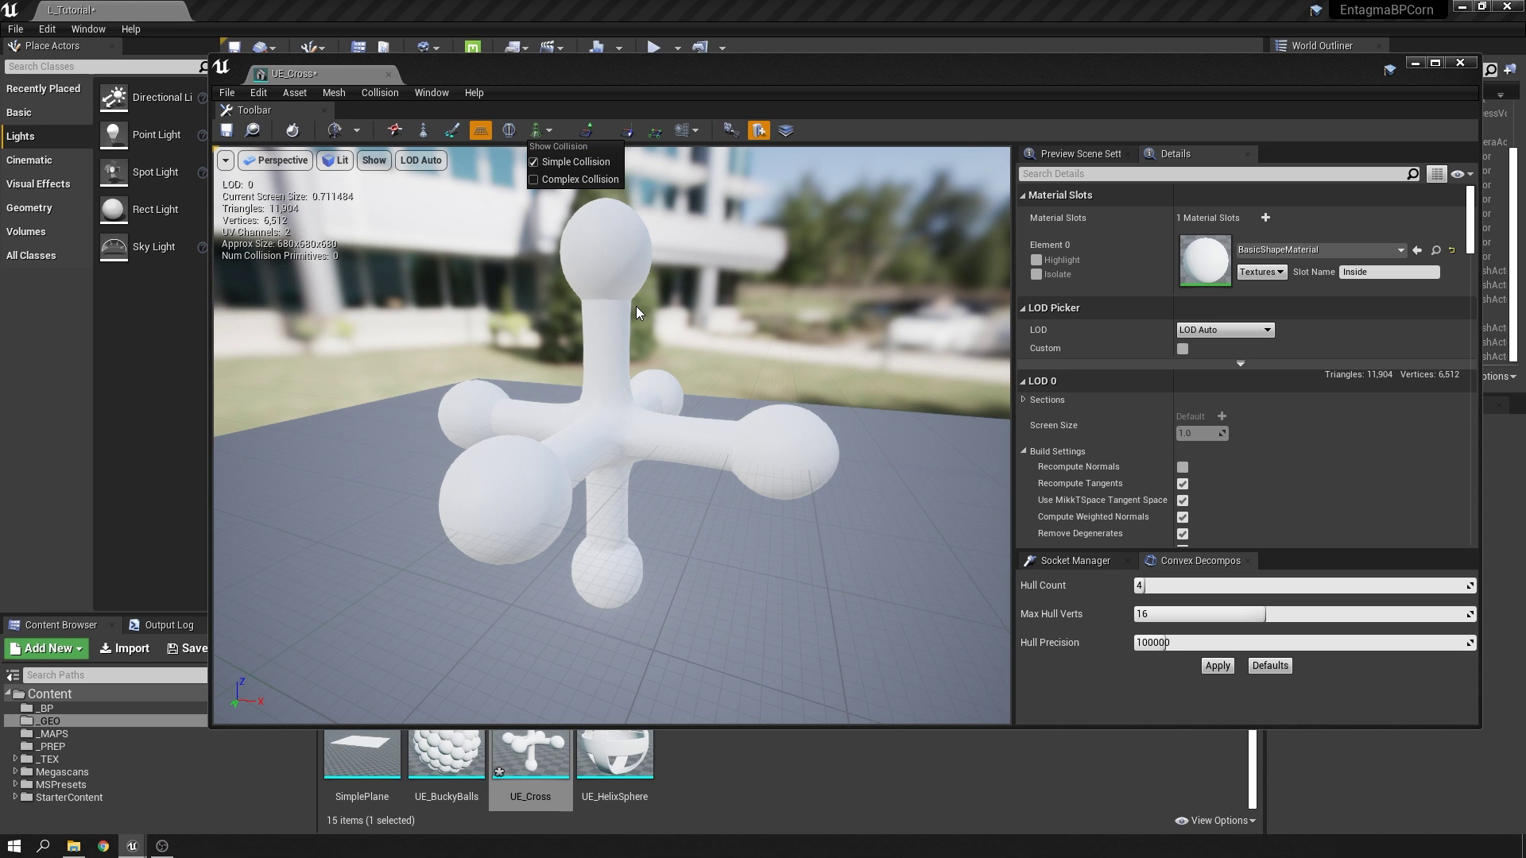
left_click(537, 179)
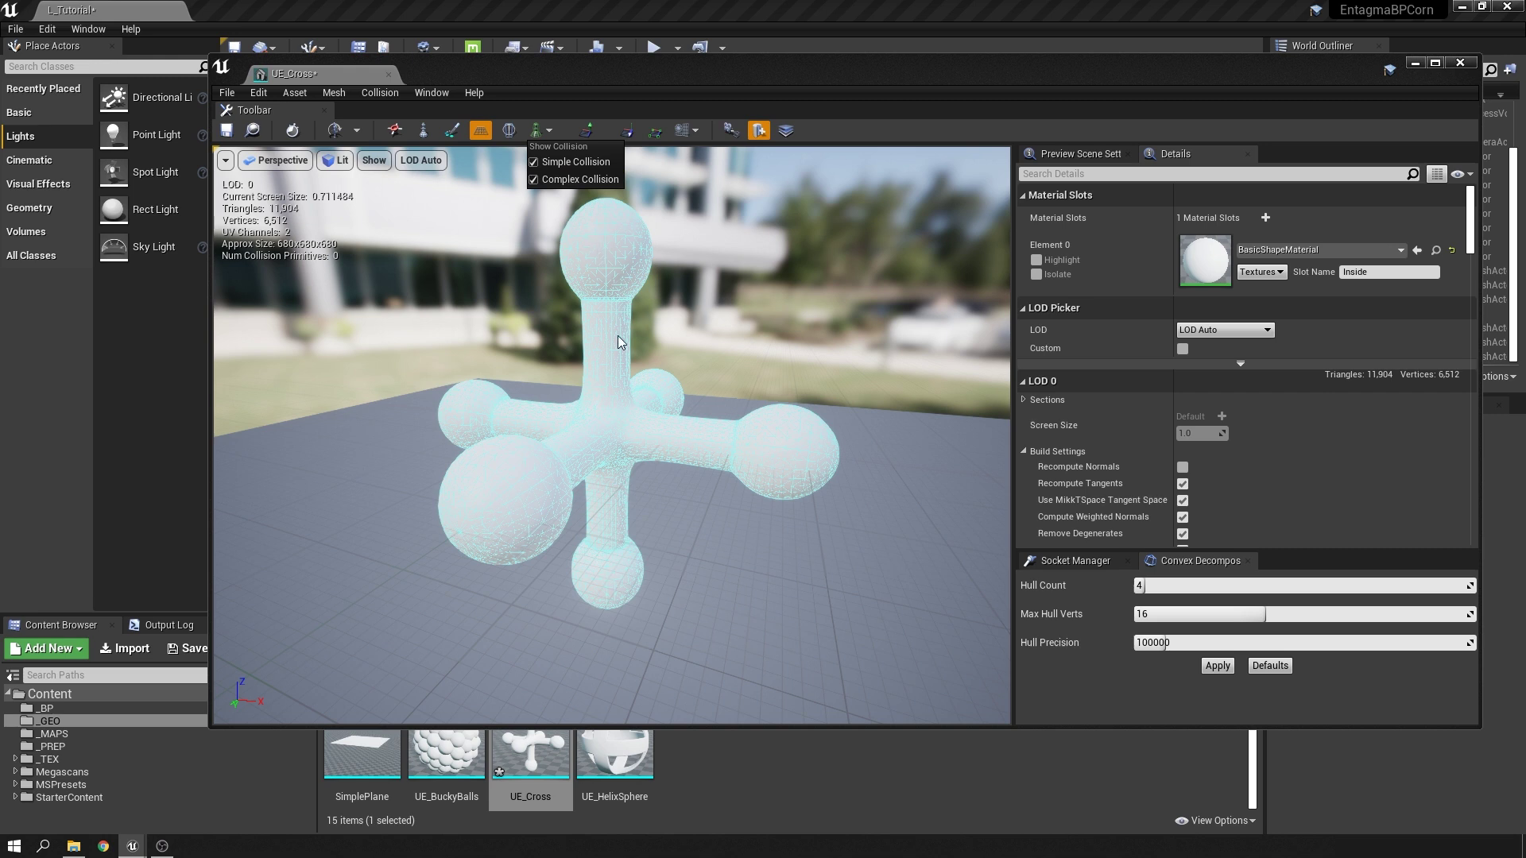
Scroll to the Collision section and check the Collision Complexity choices, leaving Project Default
left_click(635, 442)
scroll(1120, 289, "down", 5)
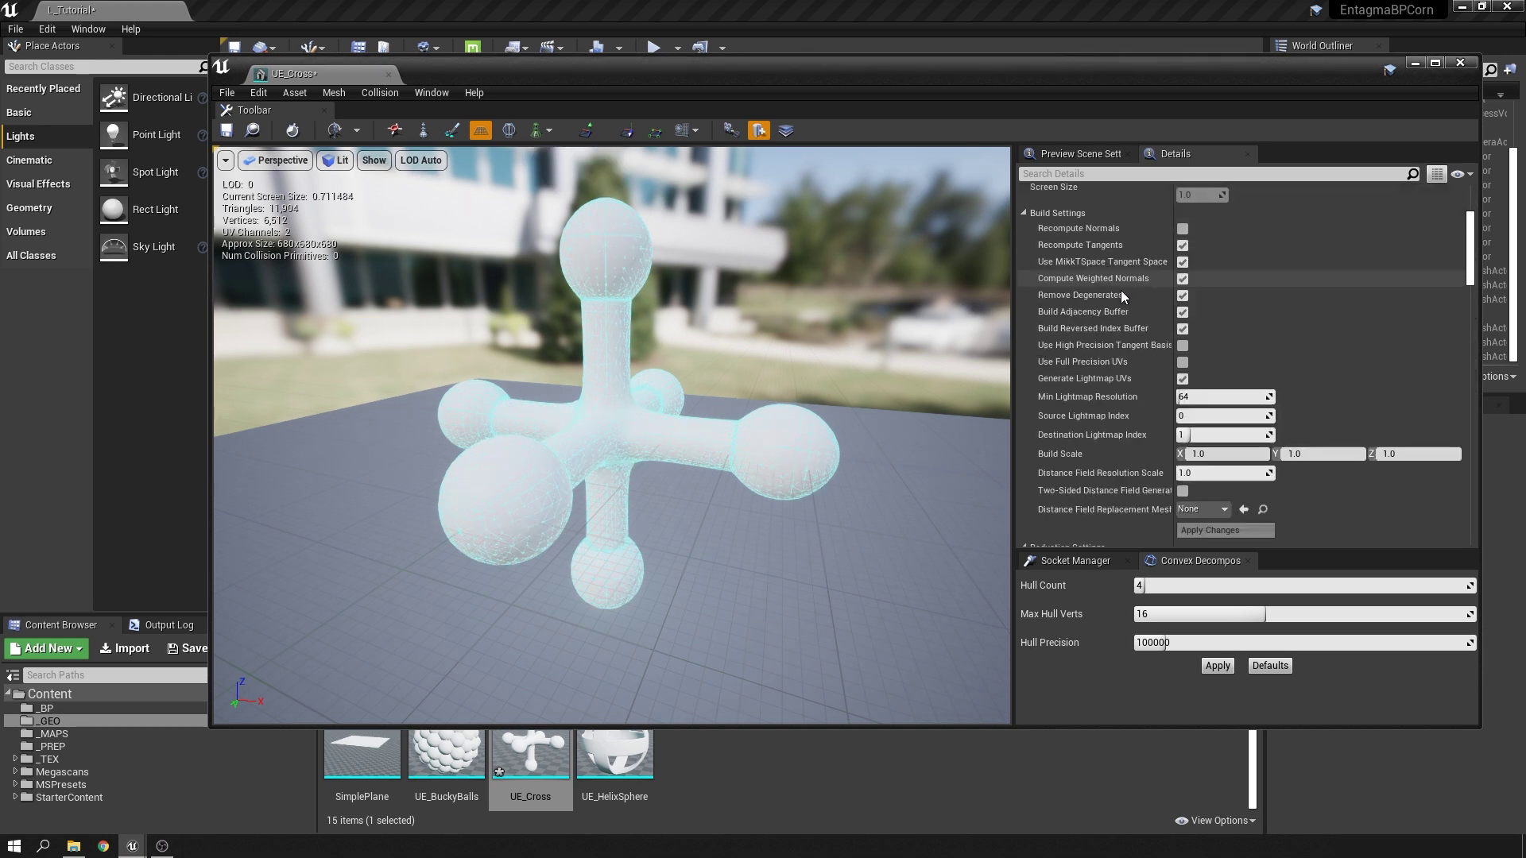
scroll(1120, 289, "down", 10)
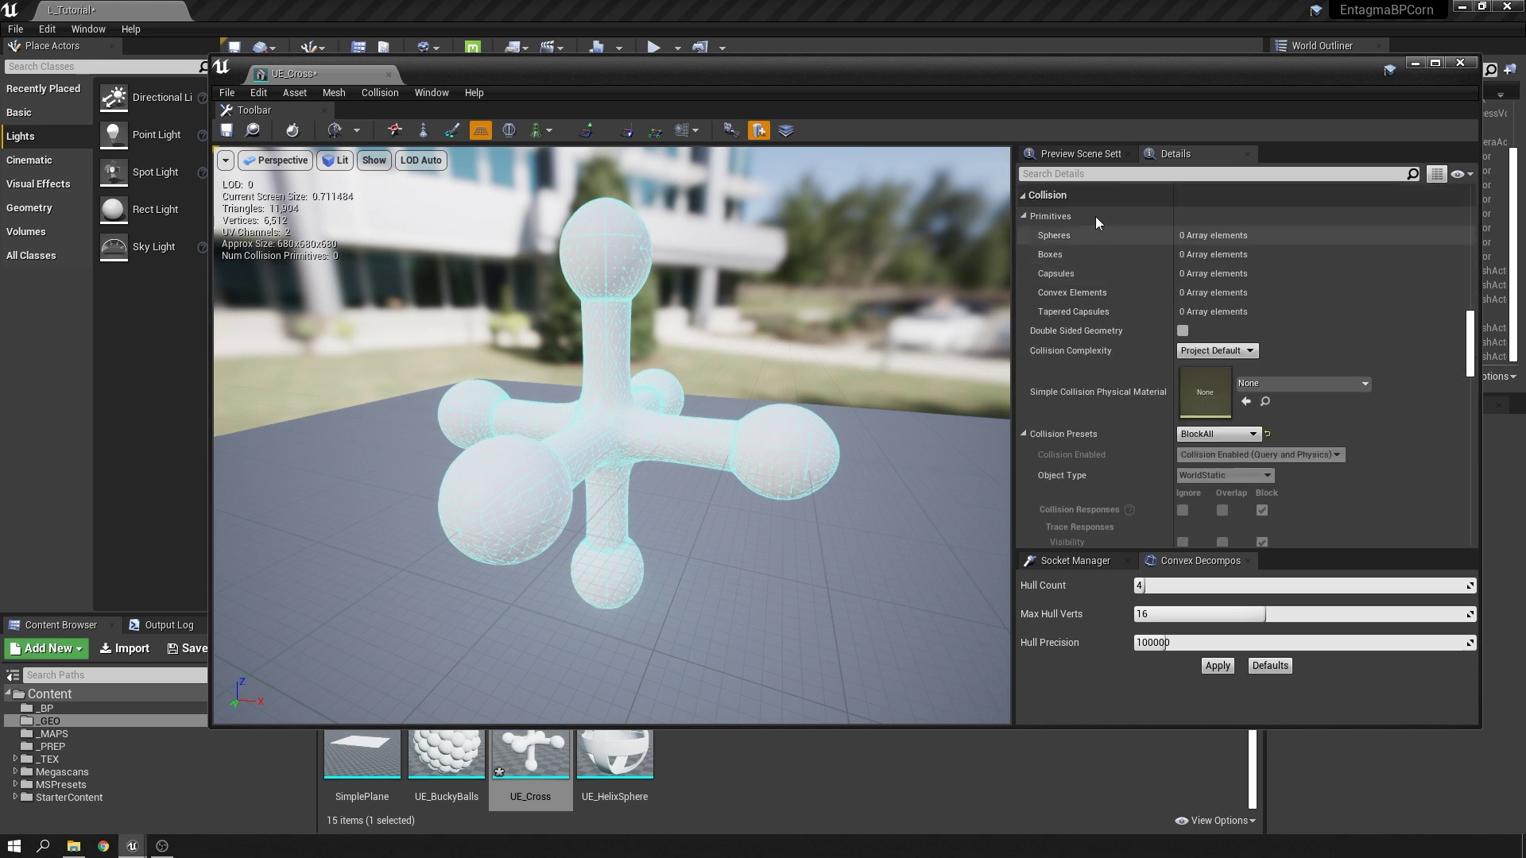
left_click(1199, 355)
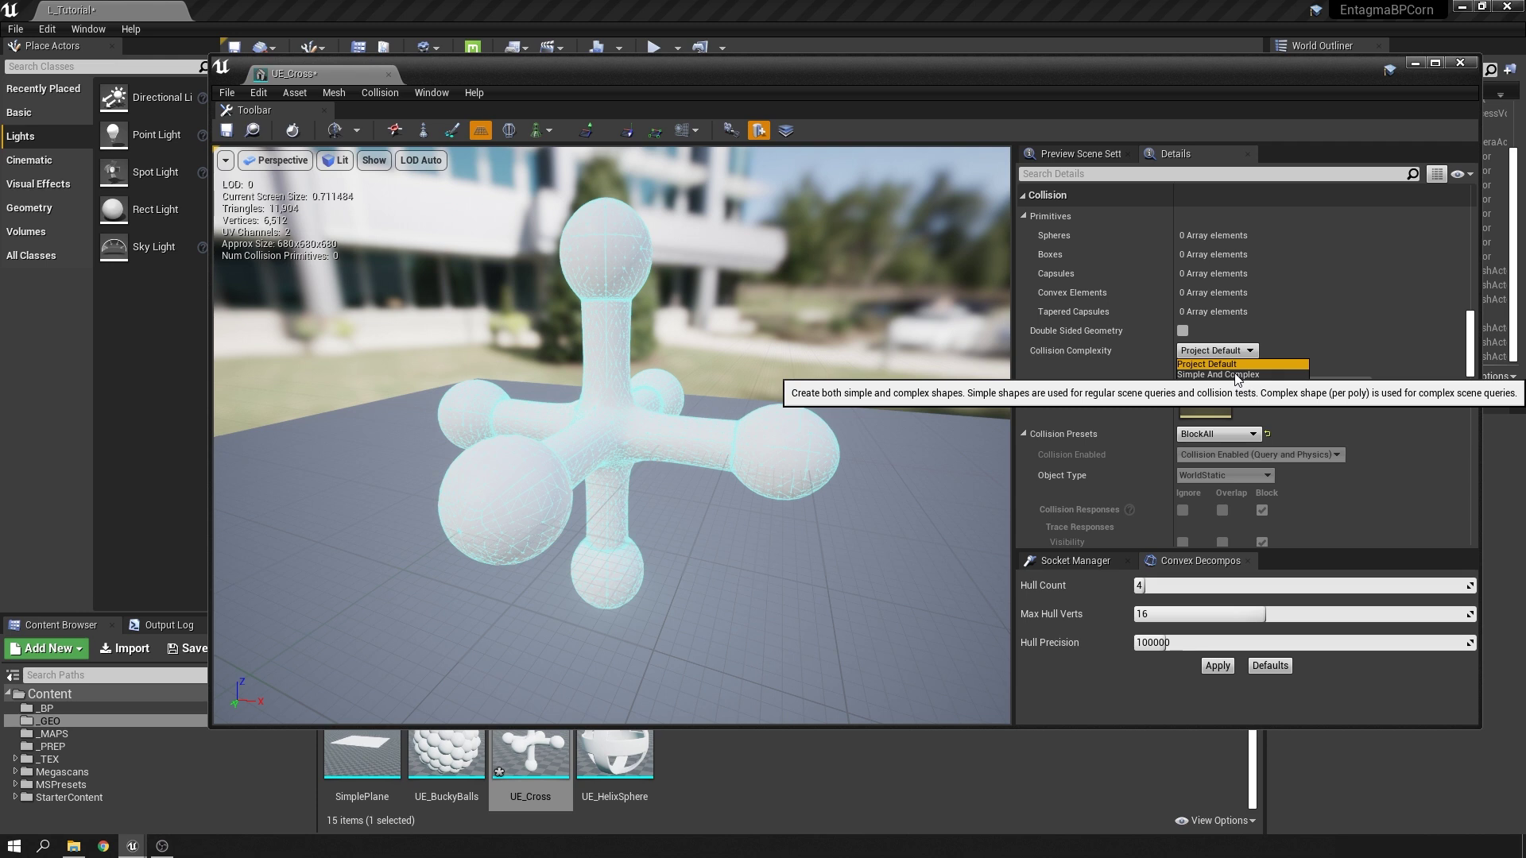
Hide the complex and simple collision display on the cross and open the Collision menu
left_click(537, 130)
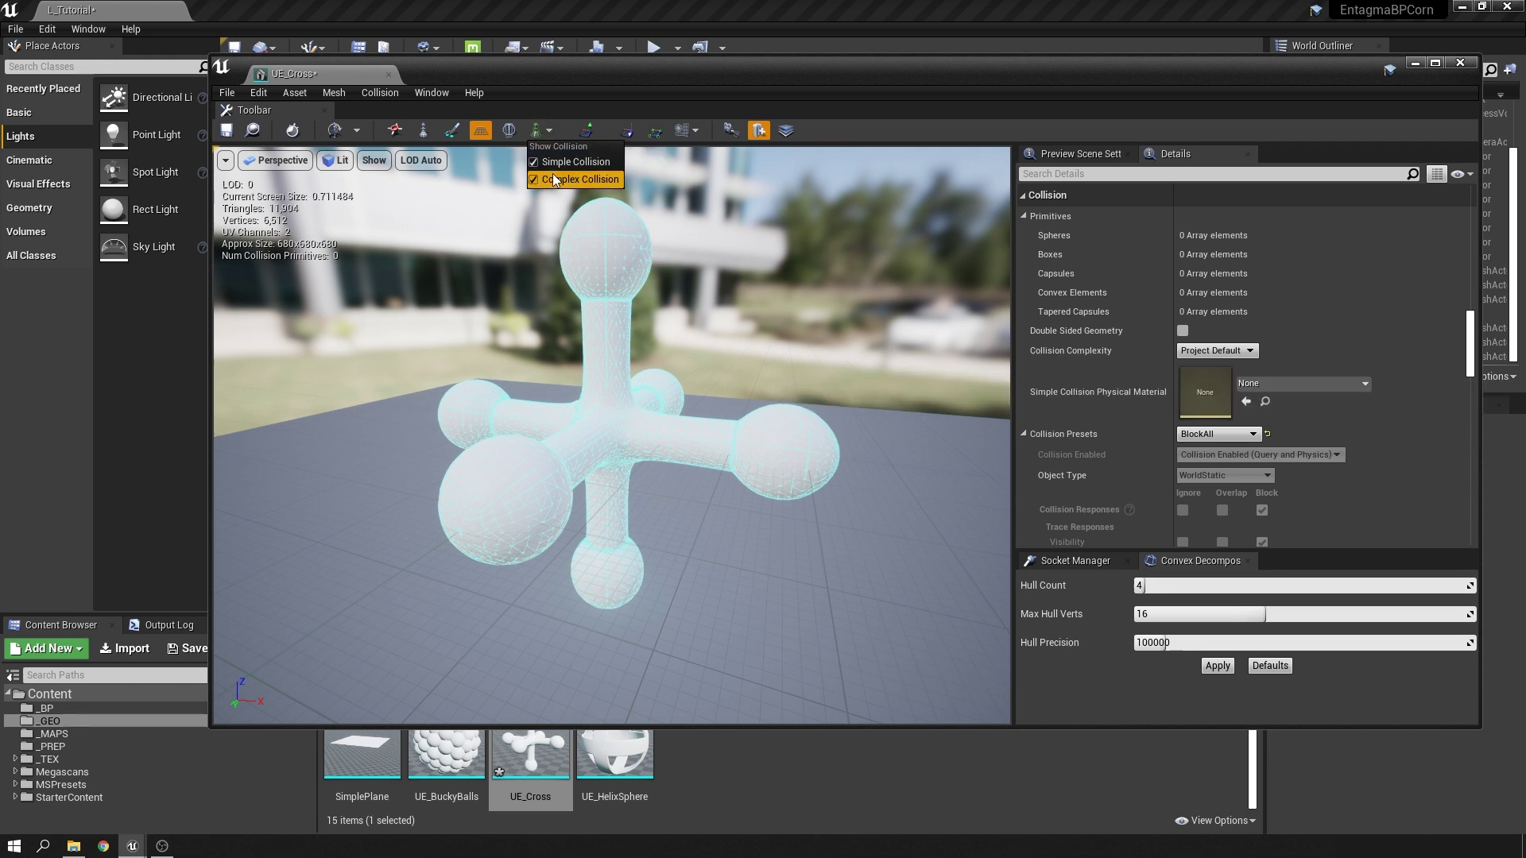
left_click(536, 180)
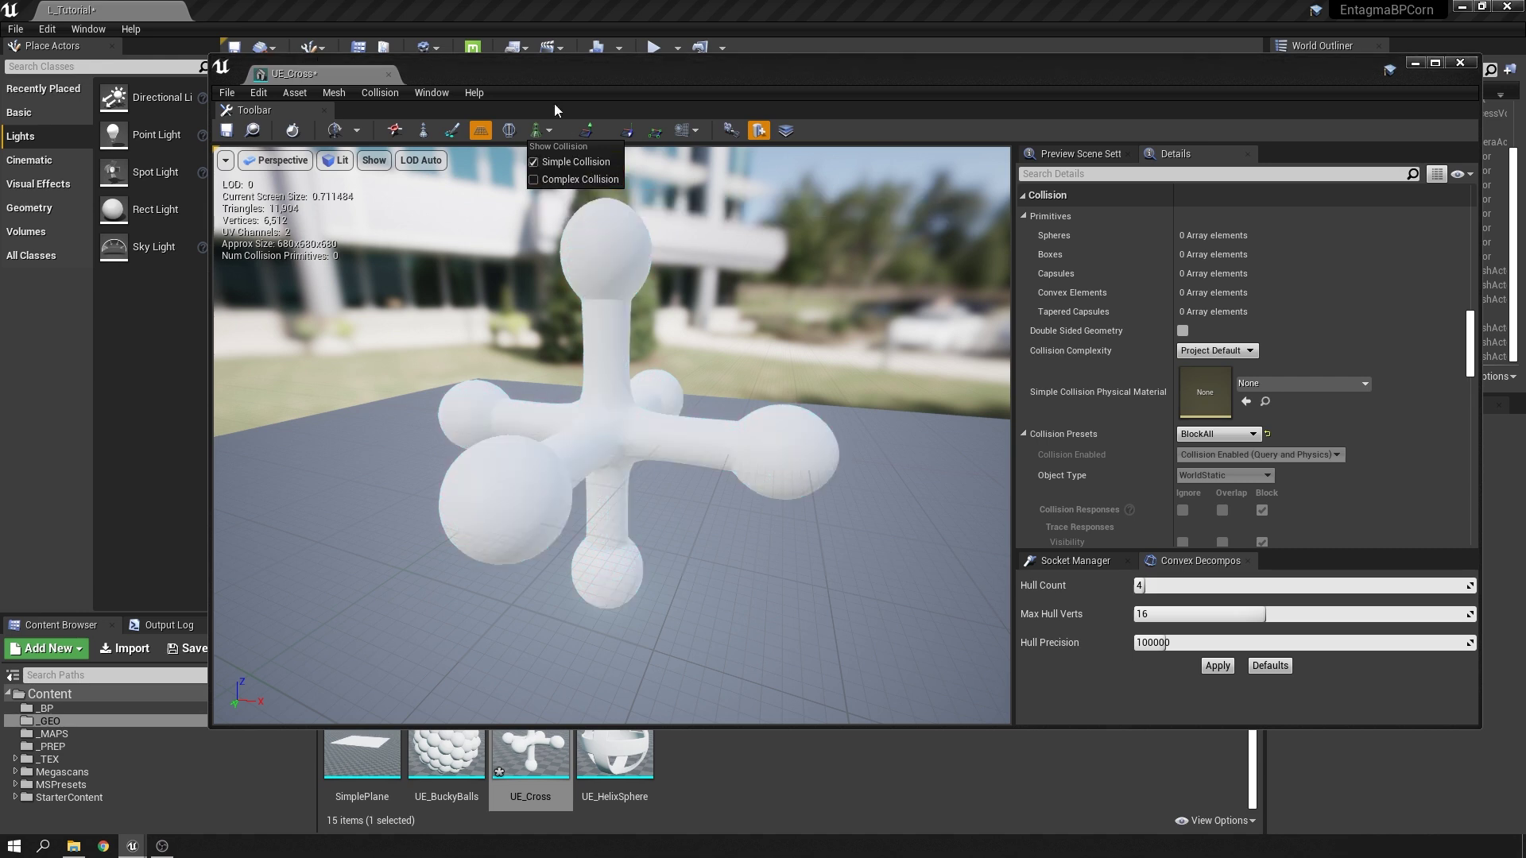
left_click(580, 163)
left_click_drag(616, 383, 607, 365)
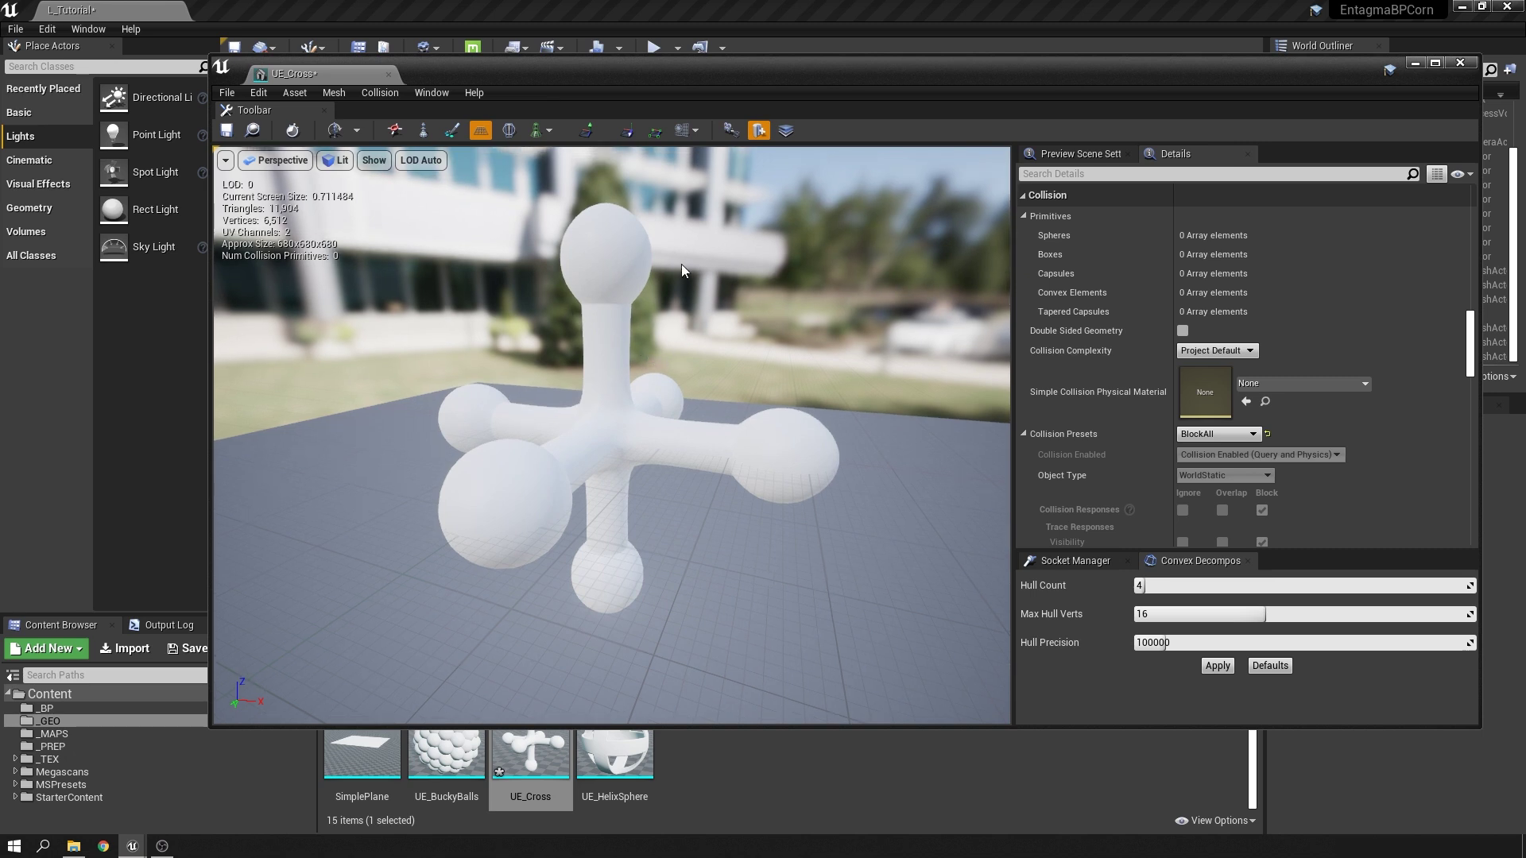
left_click(377, 93)
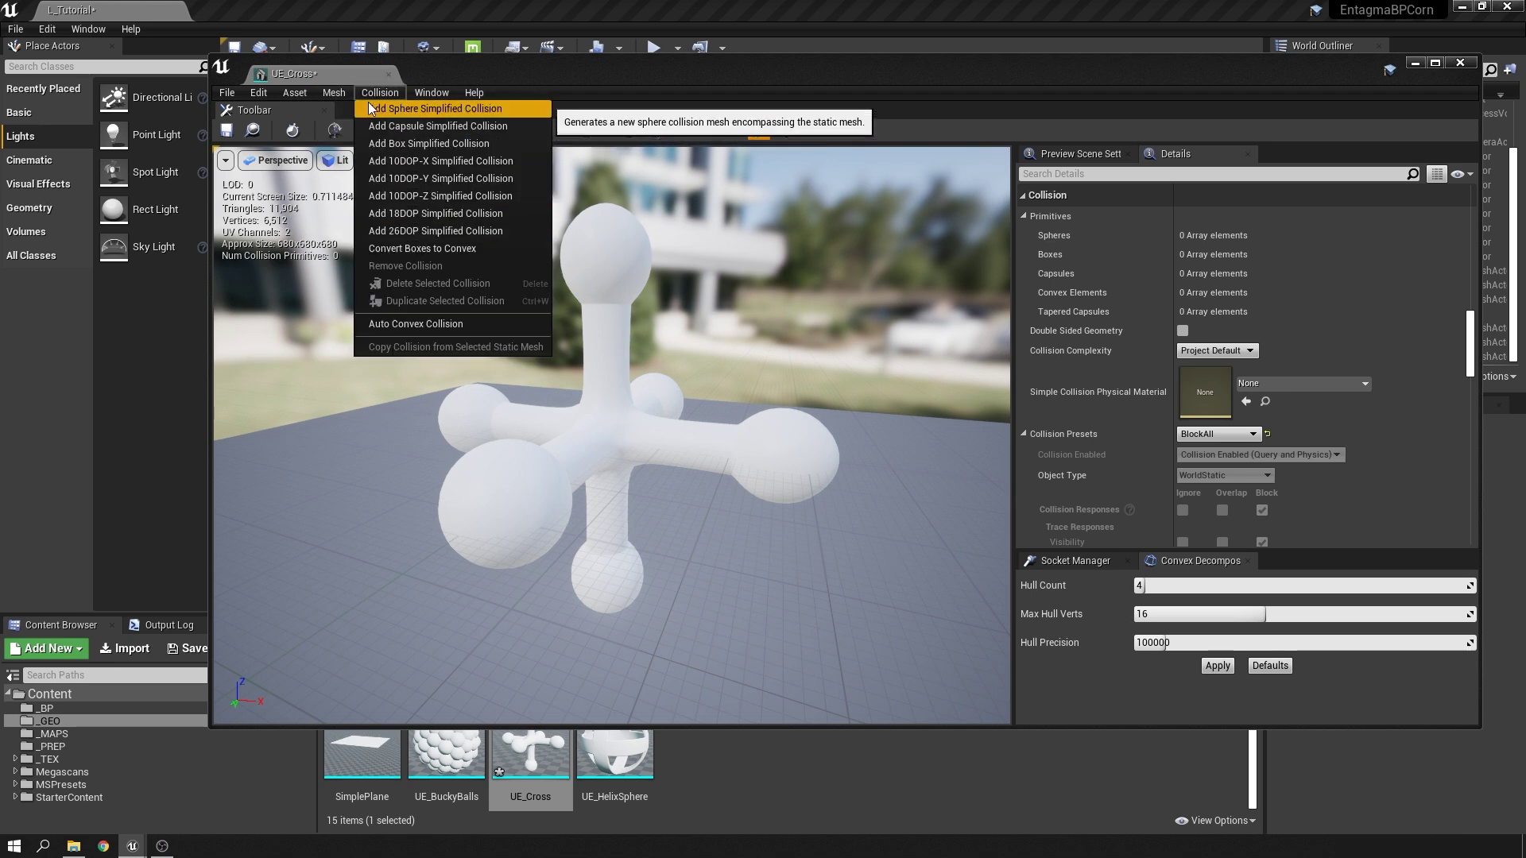
left_click(435, 109)
left_click_drag(494, 290, 512, 332)
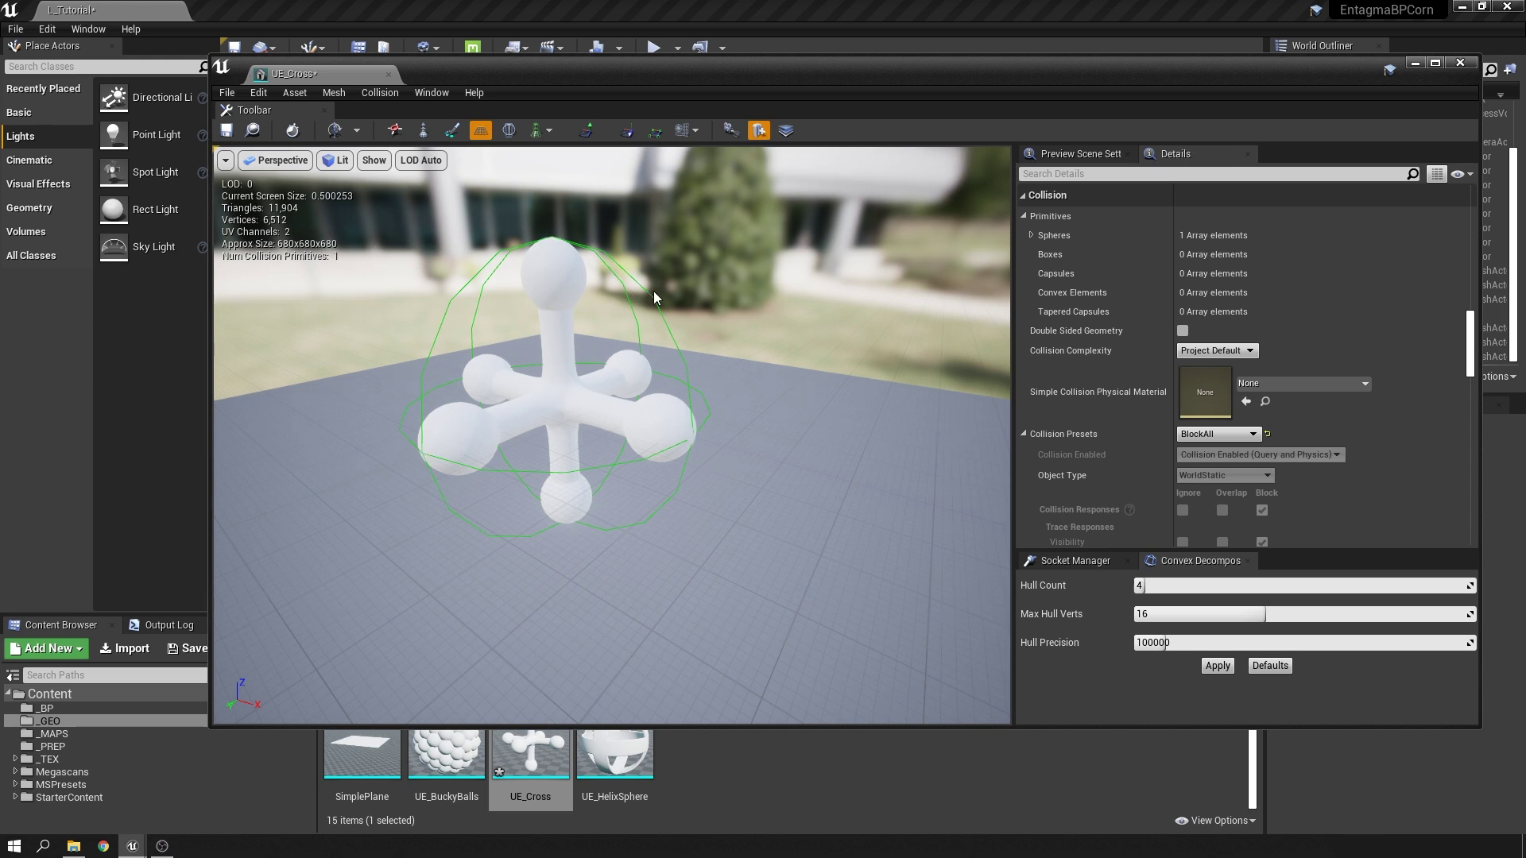
left_click(484, 312)
key("Delete")
left_click(379, 93)
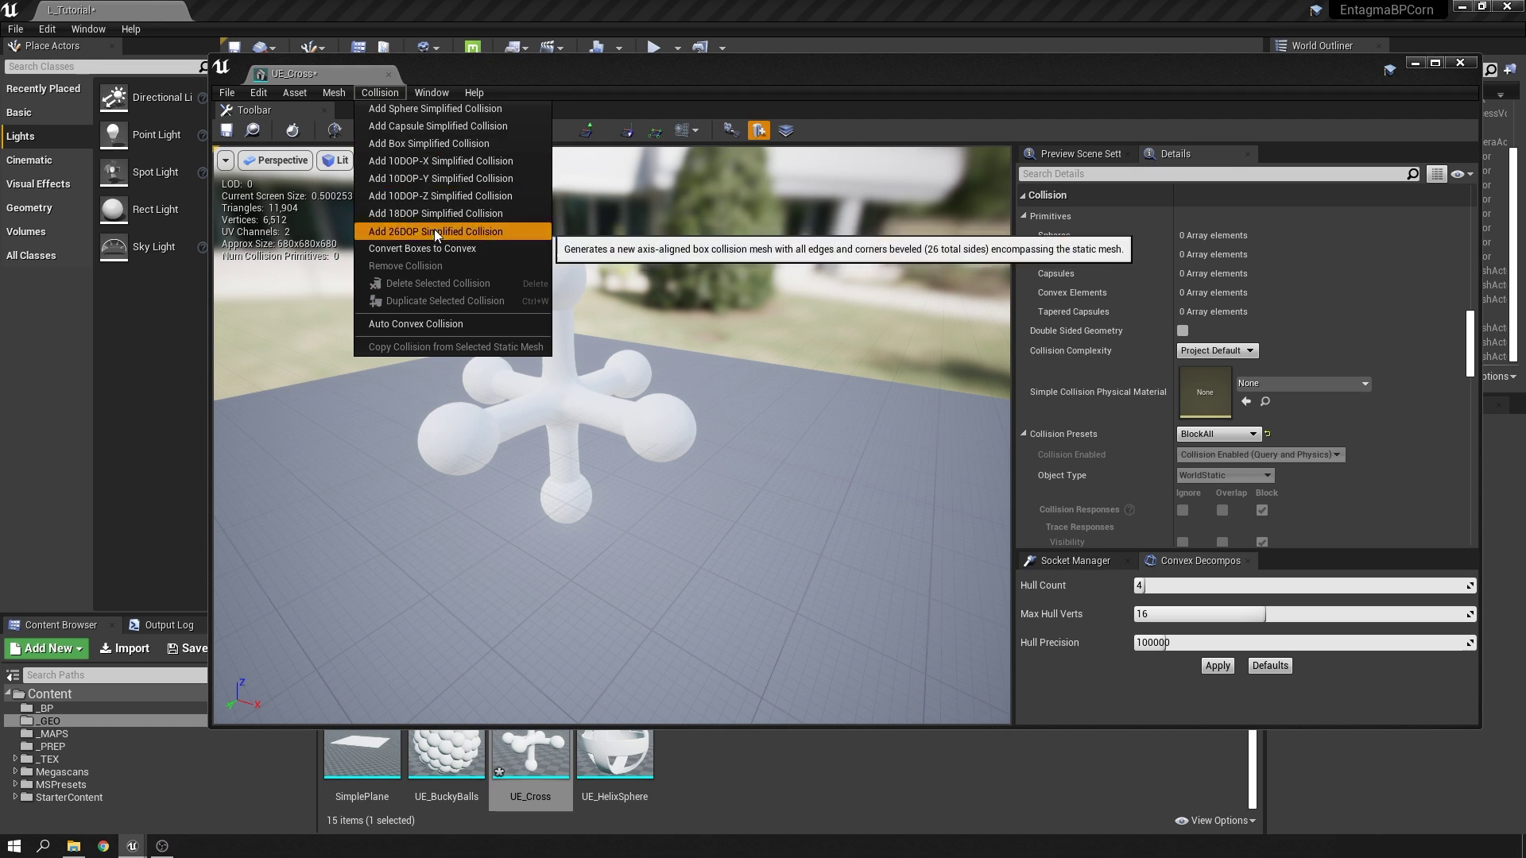
left_click(434, 231)
left_click_drag(612, 477, 508, 429)
left_click(380, 92)
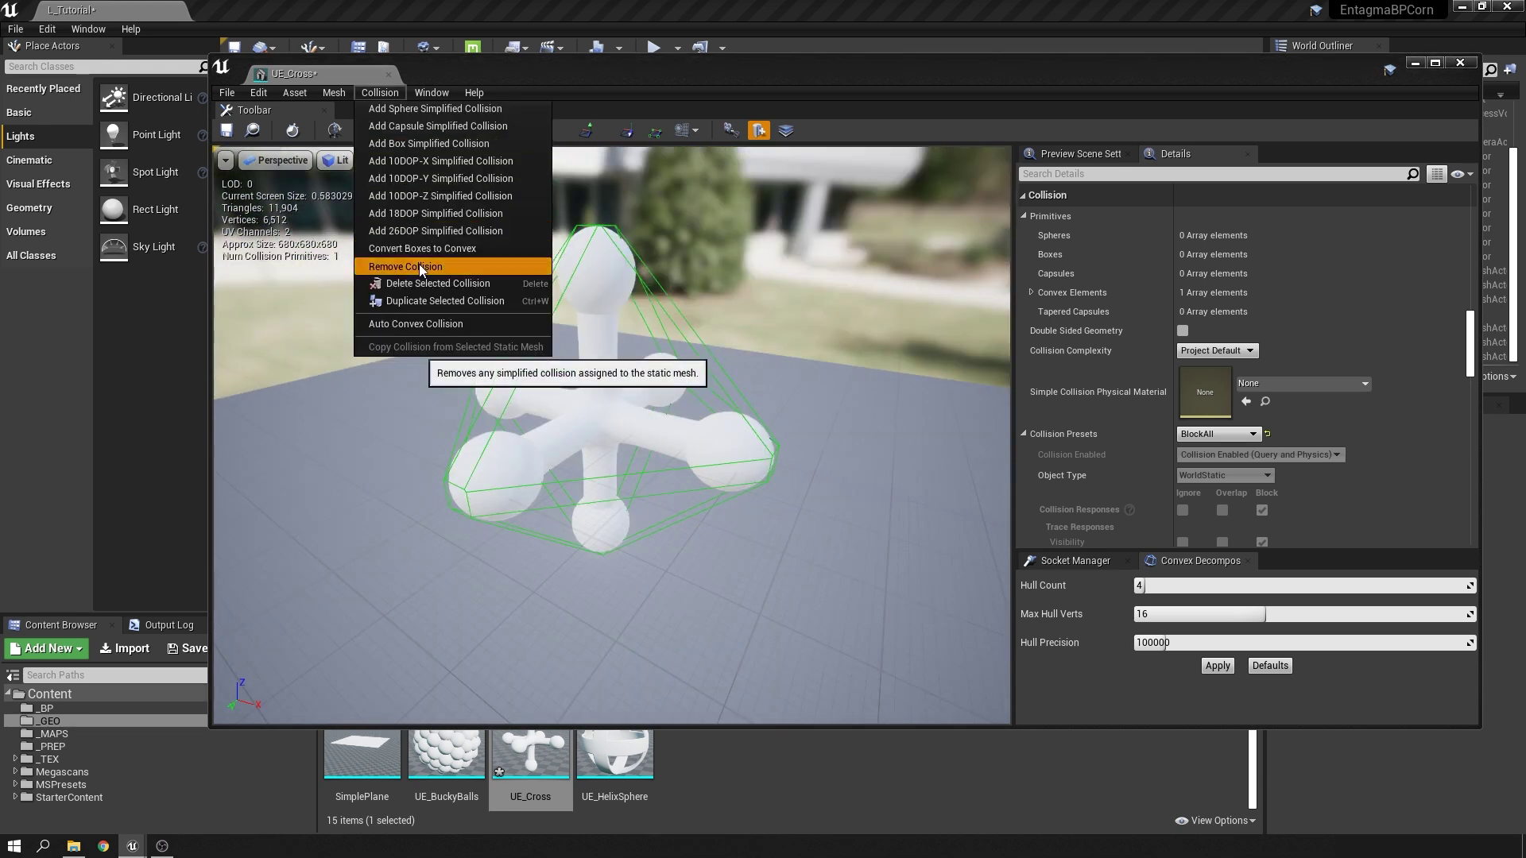
left_click(418, 264)
left_click(380, 92)
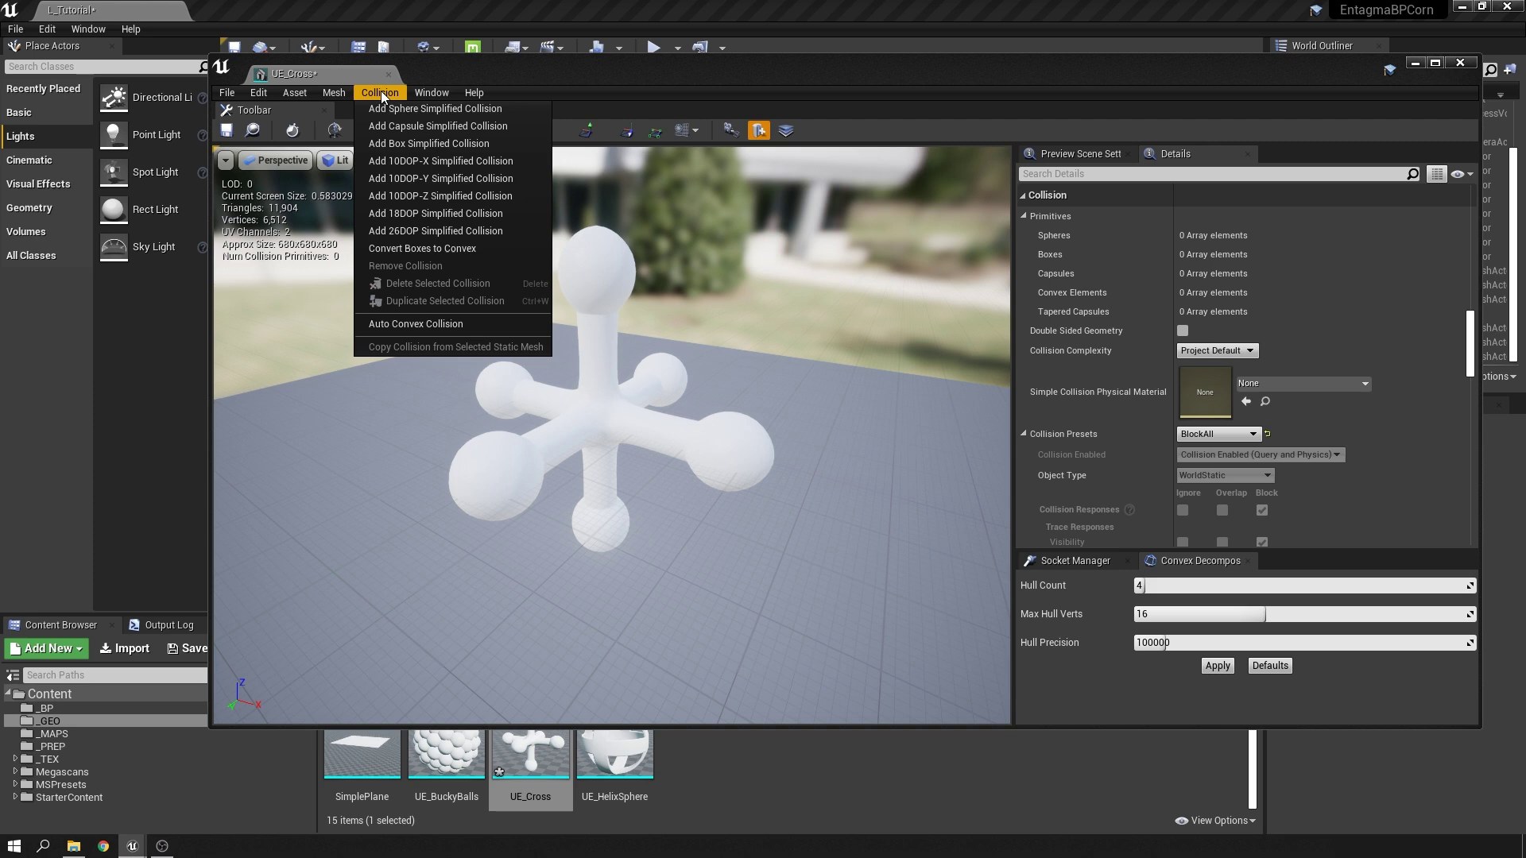
Add a box collision and scale it flat around the horizontal arms
left_click(405, 144)
left_click_drag(583, 265, 769, 213)
left_click(765, 194)
left_click(762, 160)
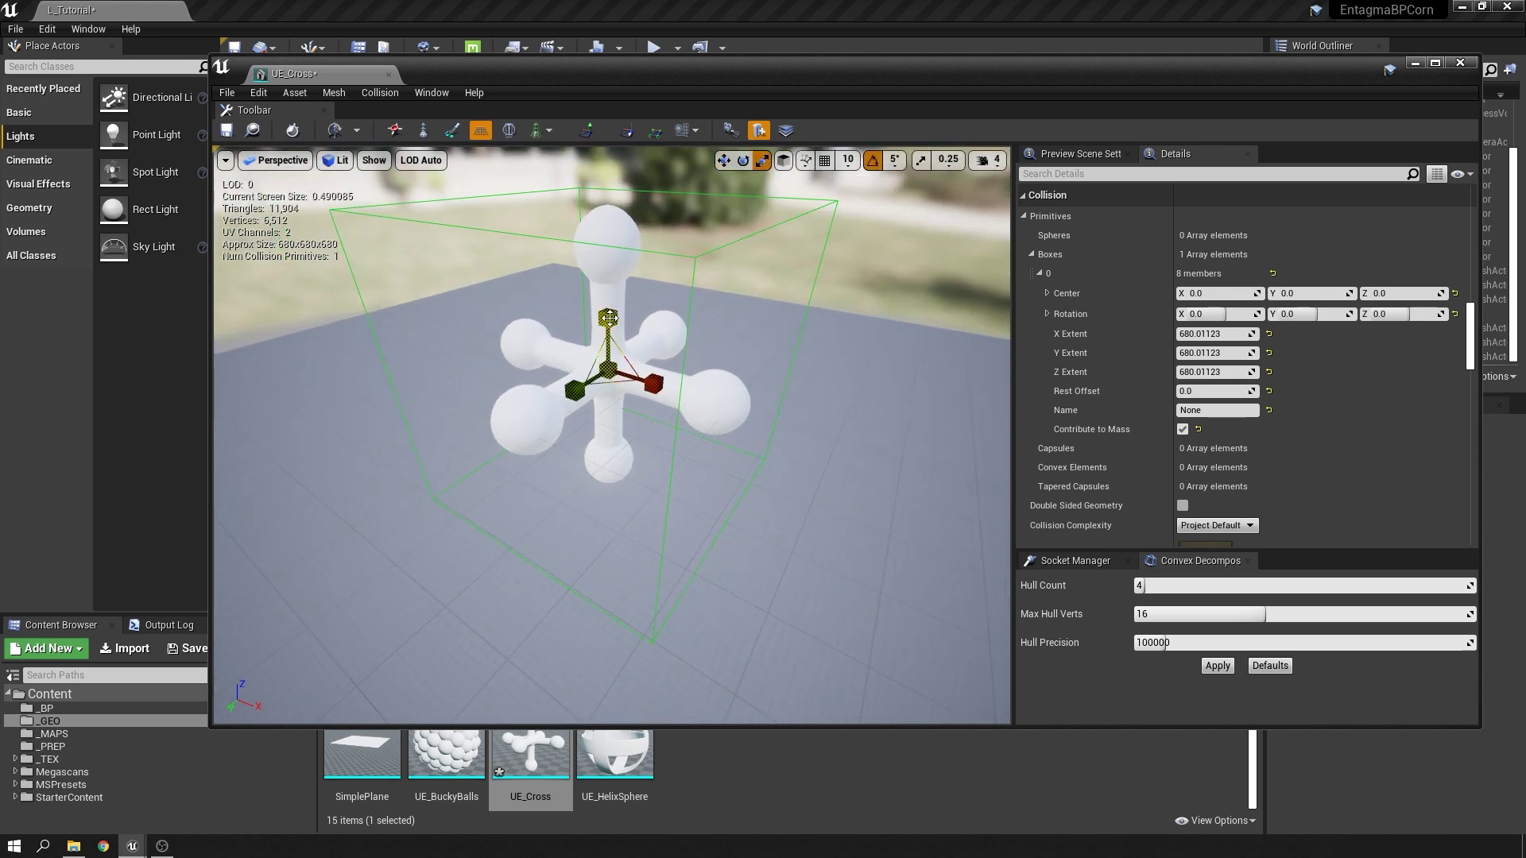
left_click_drag(607, 318, 624, 351)
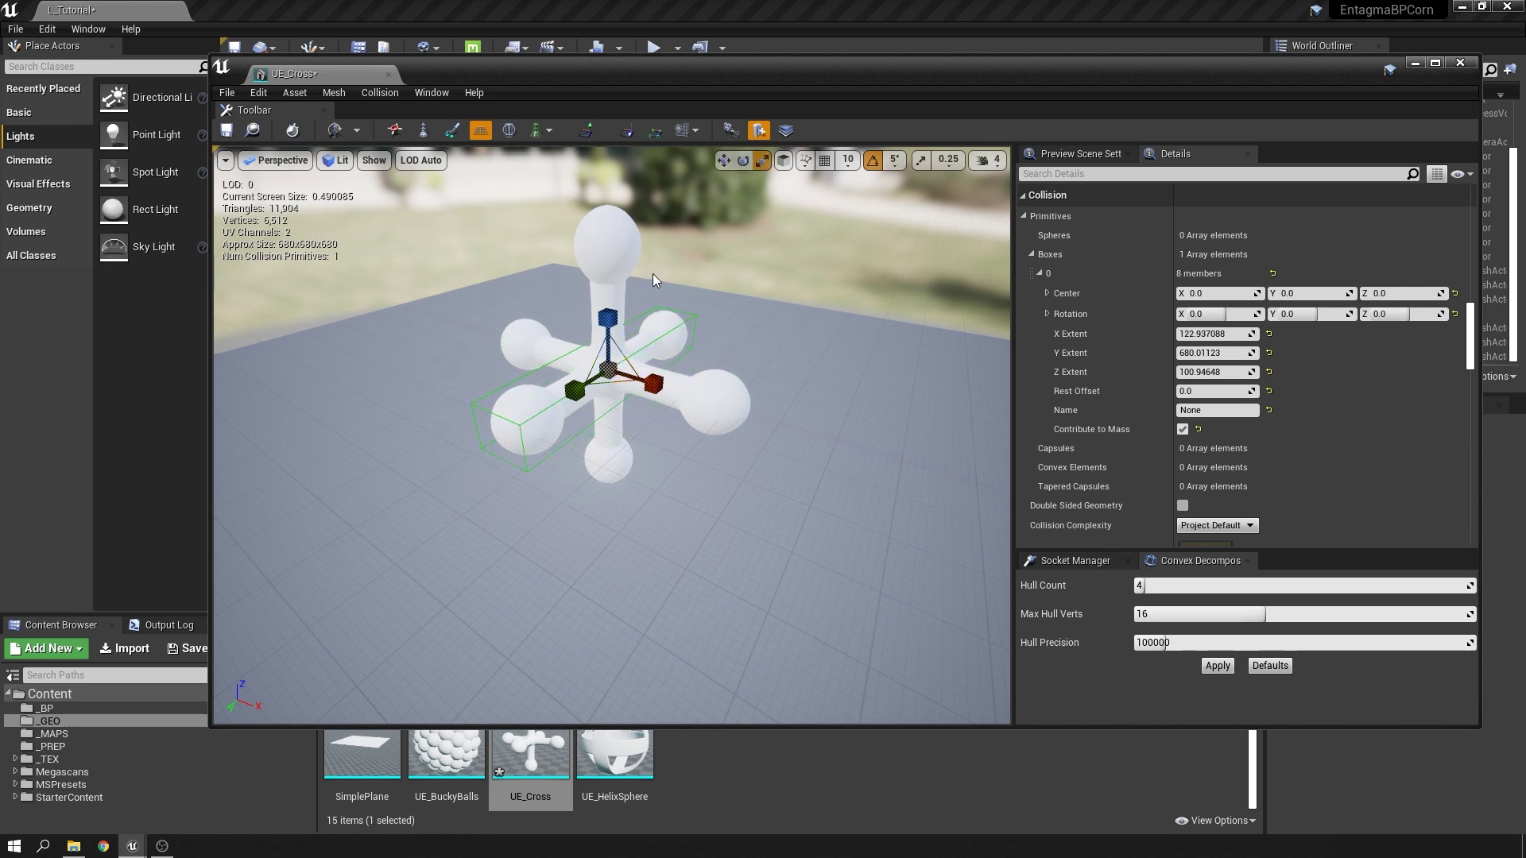
Add two more box collisions, fitting one to the other arms and one to the vertical arm
left_click(380, 92)
left_click(445, 147)
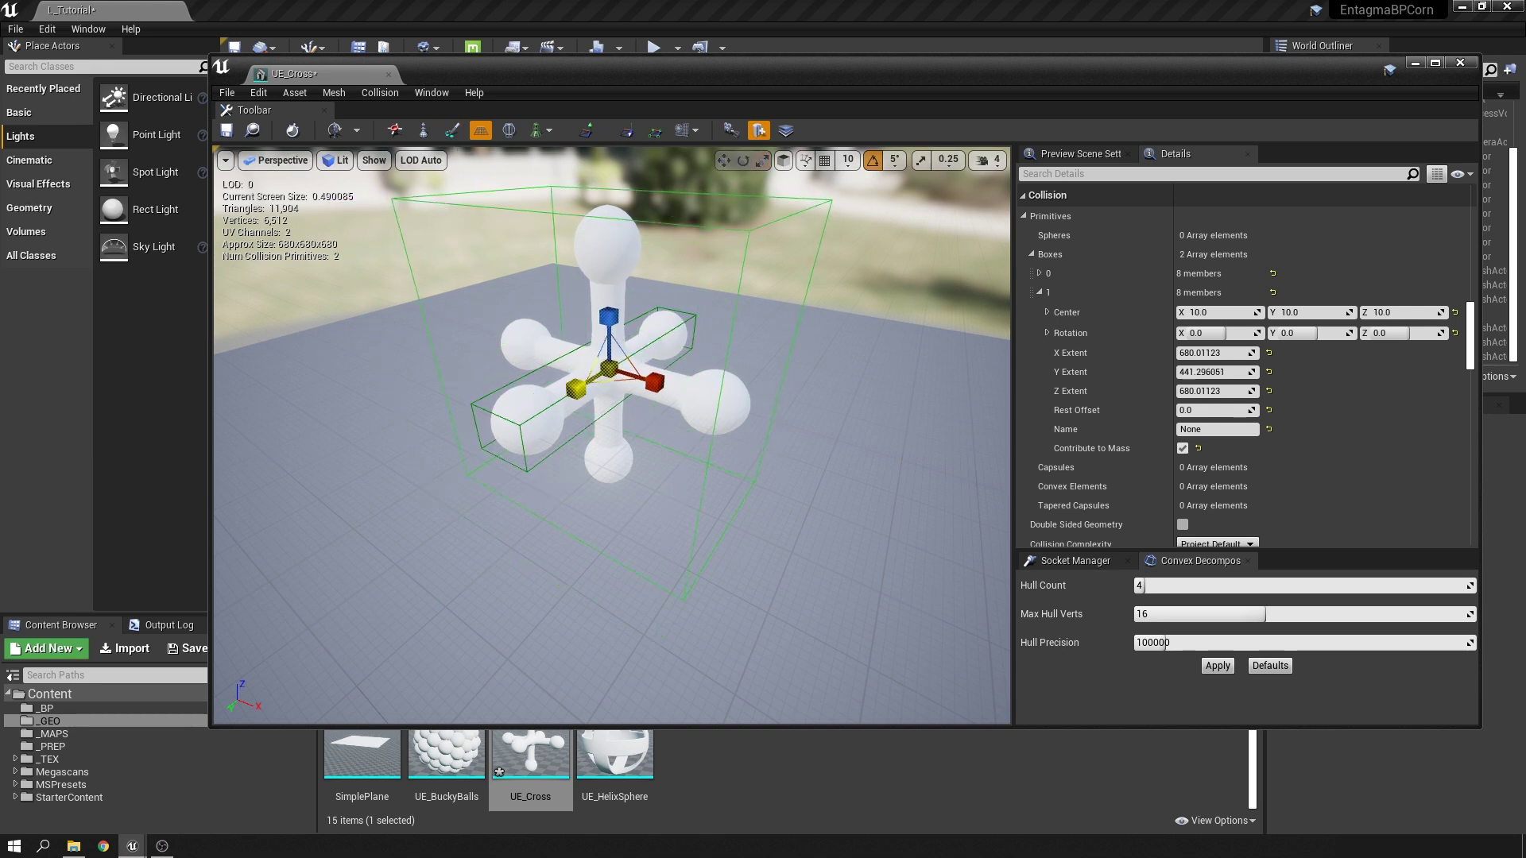
left_click_drag(577, 388, 592, 374)
left_click_drag(715, 516, 684, 476)
left_click_drag(560, 286, 556, 256)
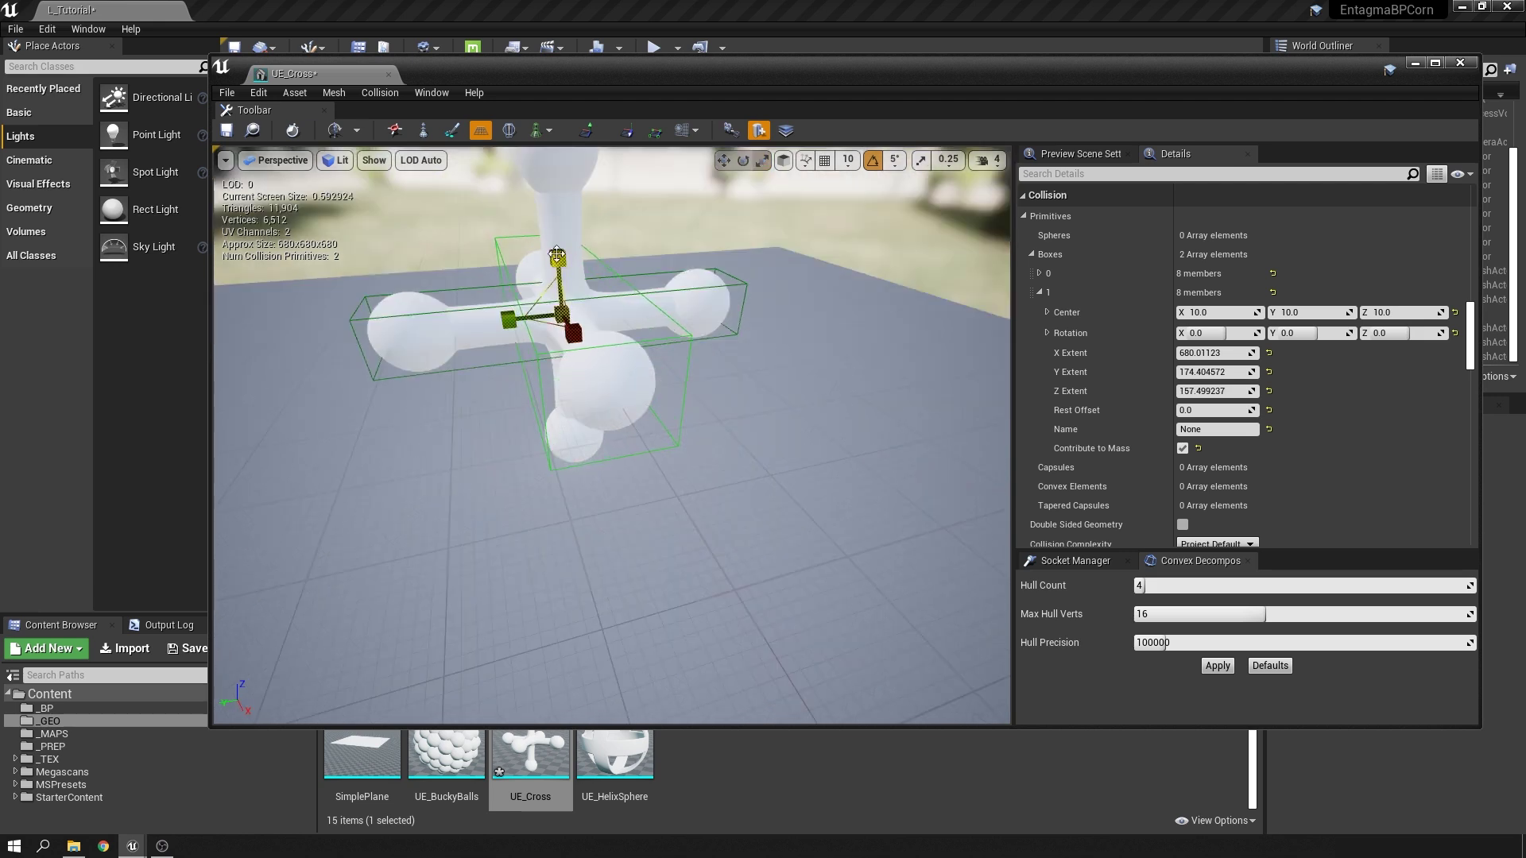
left_click(380, 92)
left_click(445, 148)
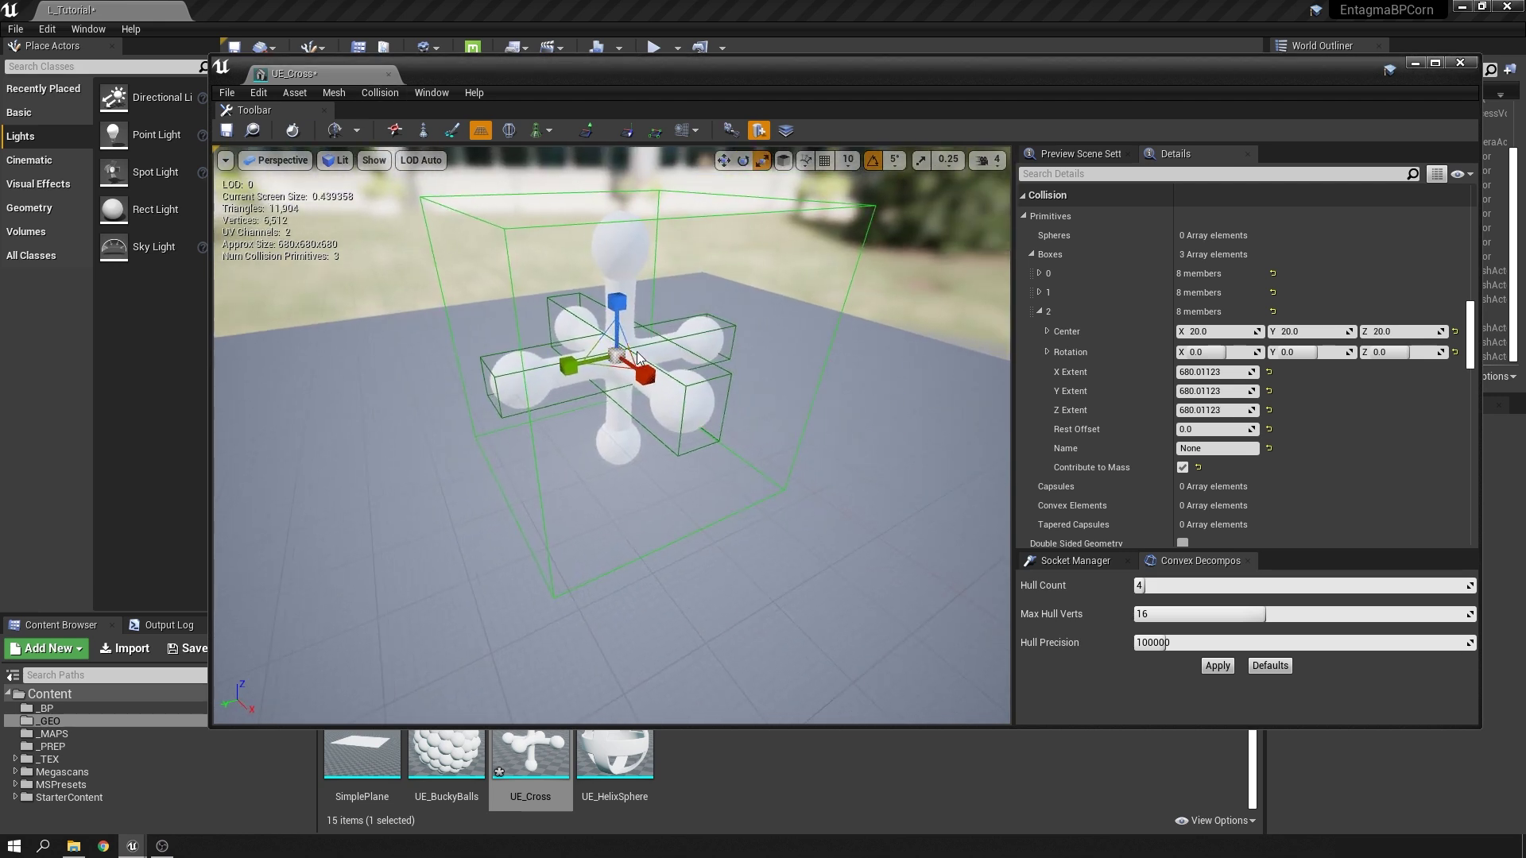
left_click_drag(568, 366, 628, 373)
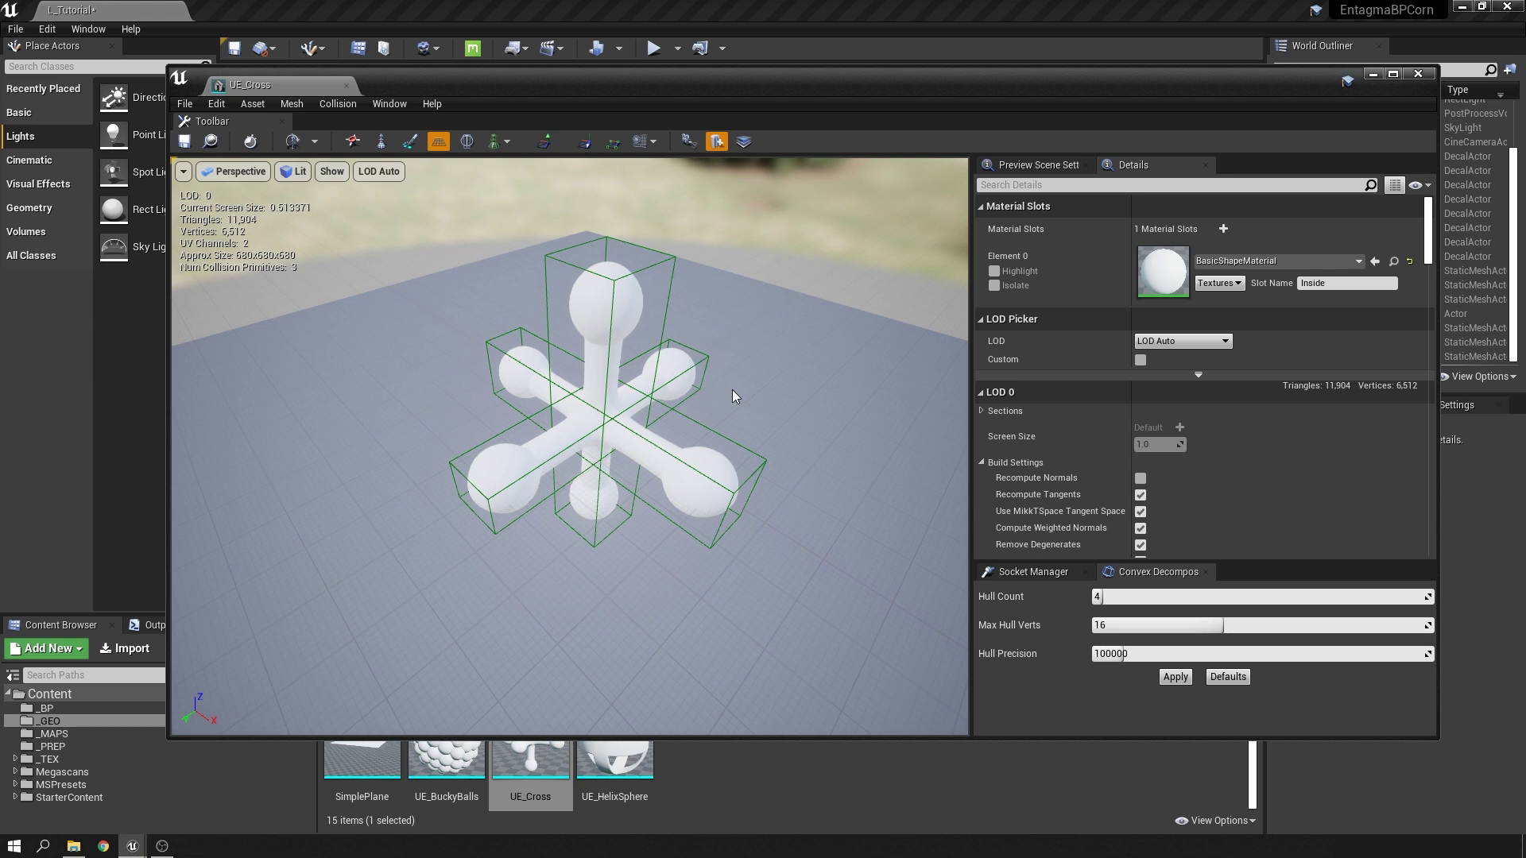
Save UE_Cross, move the mesh editor aside, and play the level to test collision
key("ctrl+s")
left_click_drag(470, 81, 450, 642)
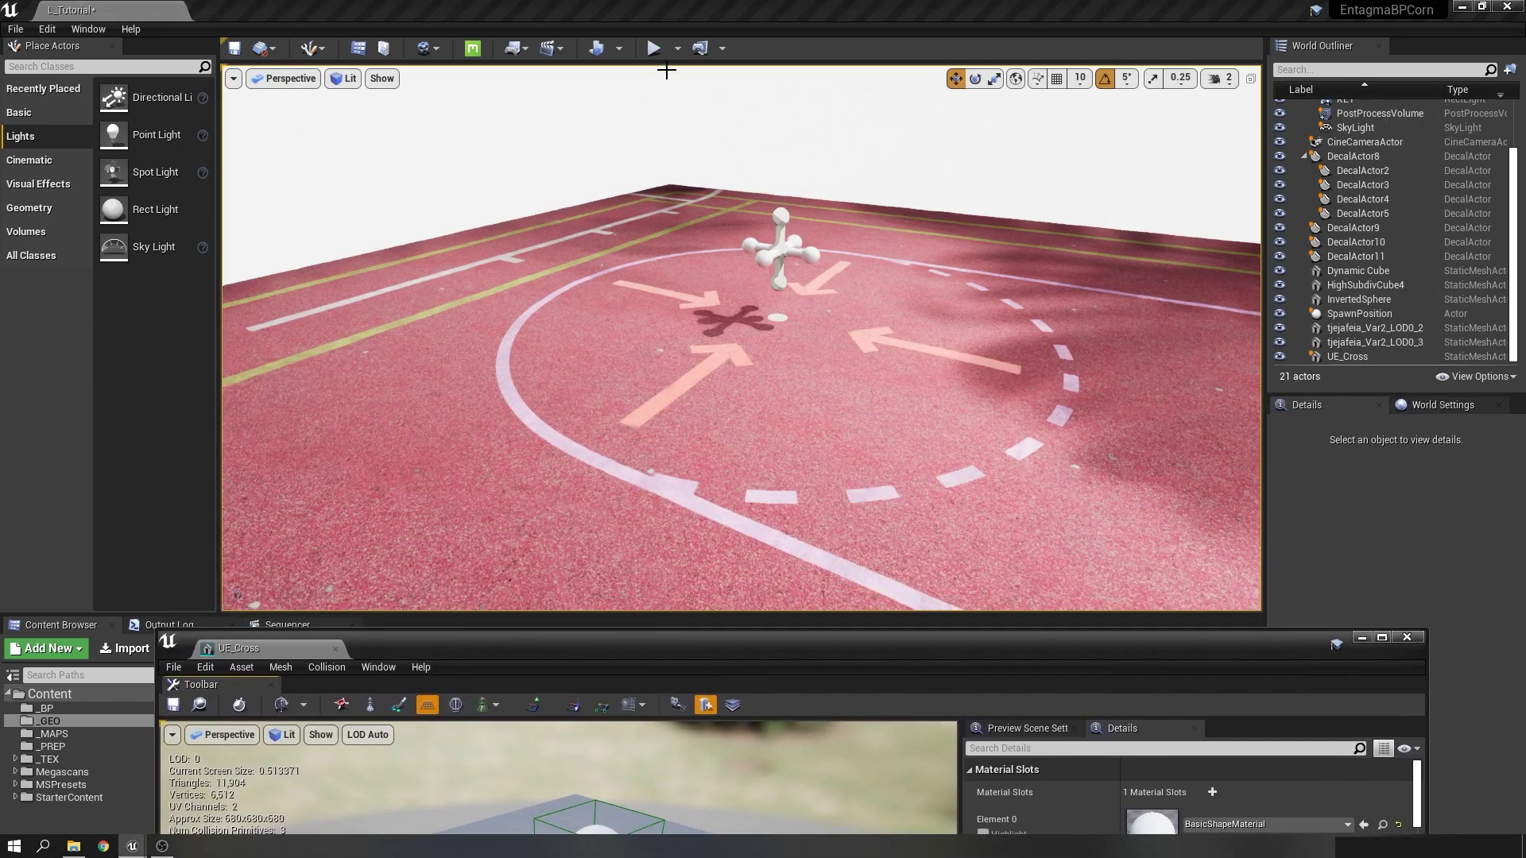
left_click(653, 48)
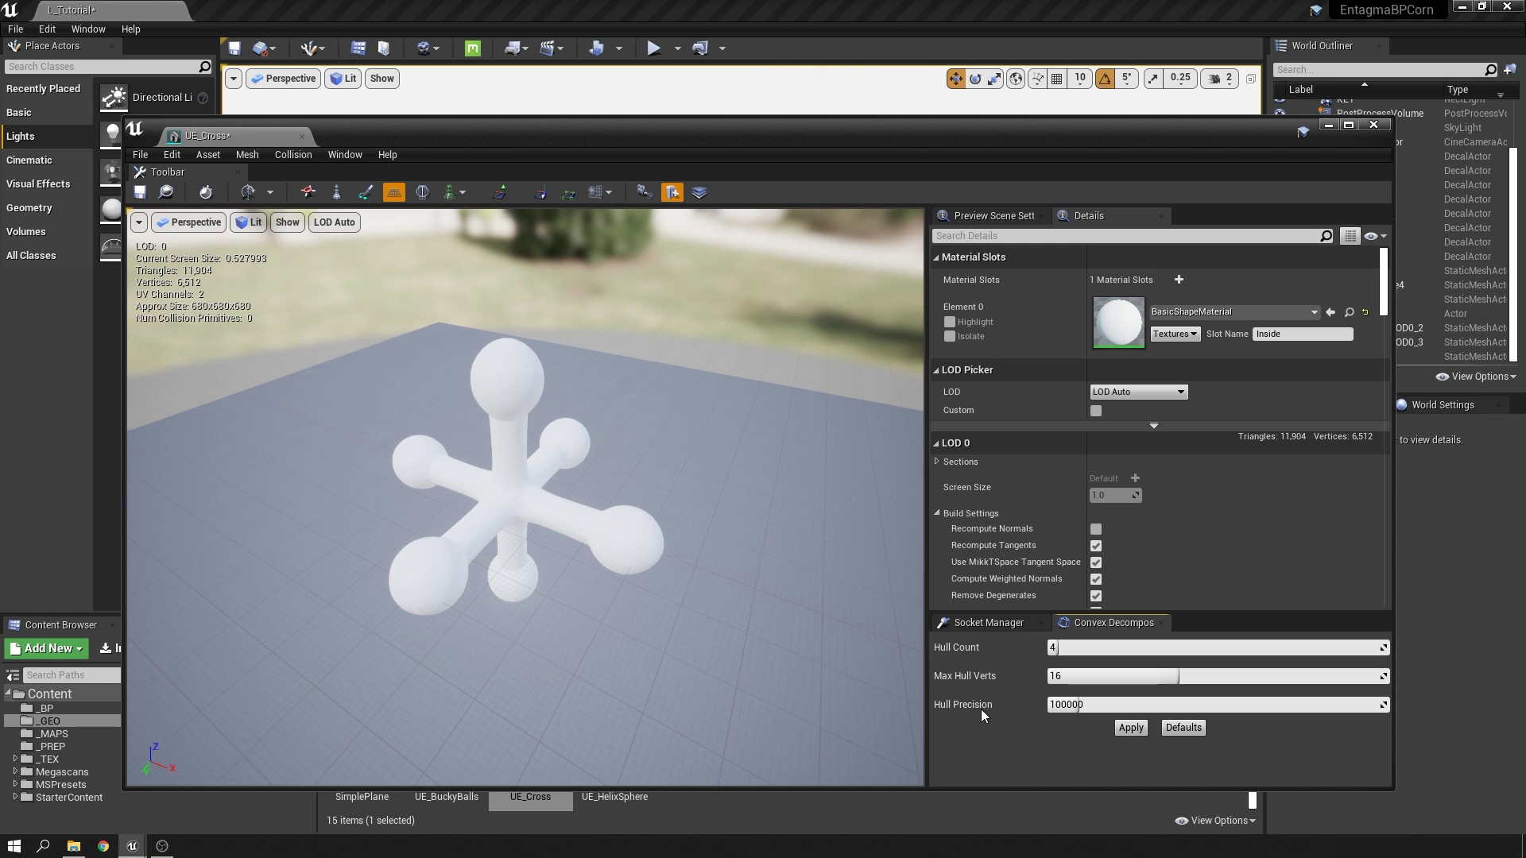
Generate 12 convex hulls using Hull Count 64 and Max Hull Verts 32
left_click_drag(1061, 647, 1113, 675)
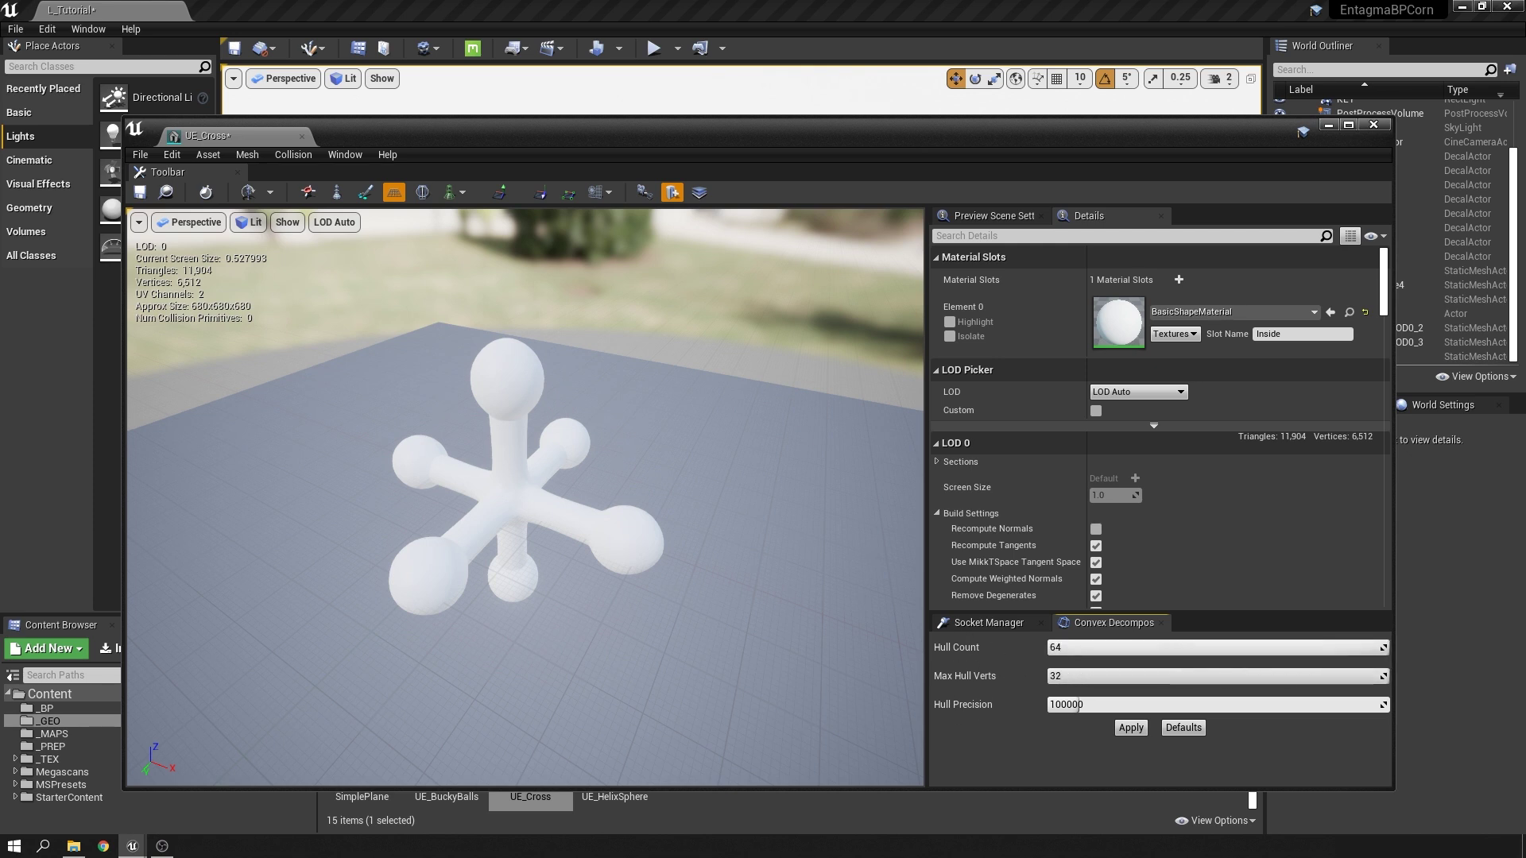
left_click(1128, 728)
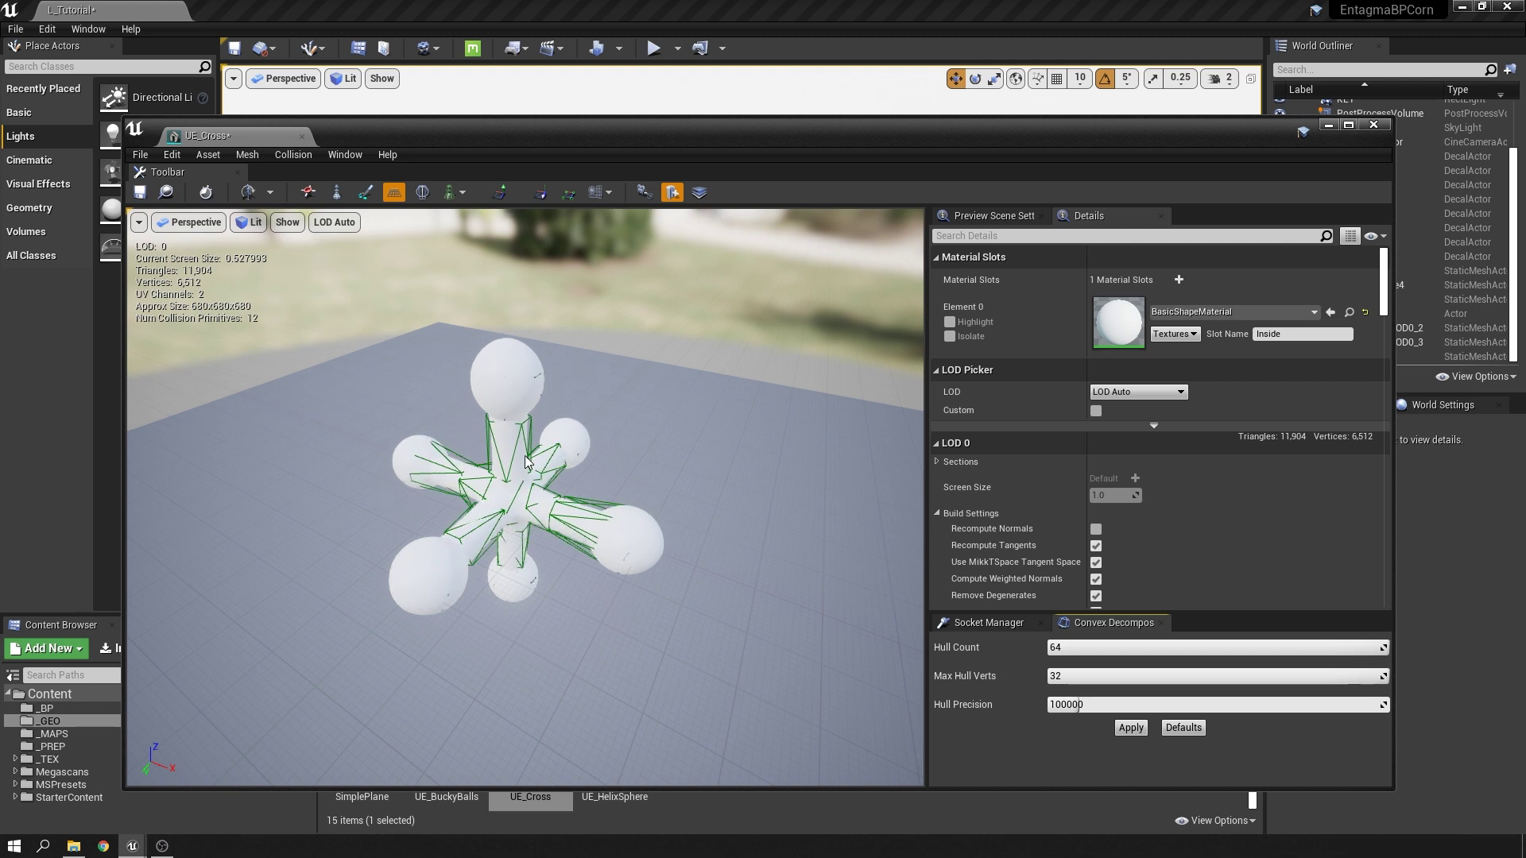
Move the mesh editor aside and play-test the convex-collision cross on the court, then stop
left_click_drag(460, 129, 485, 640)
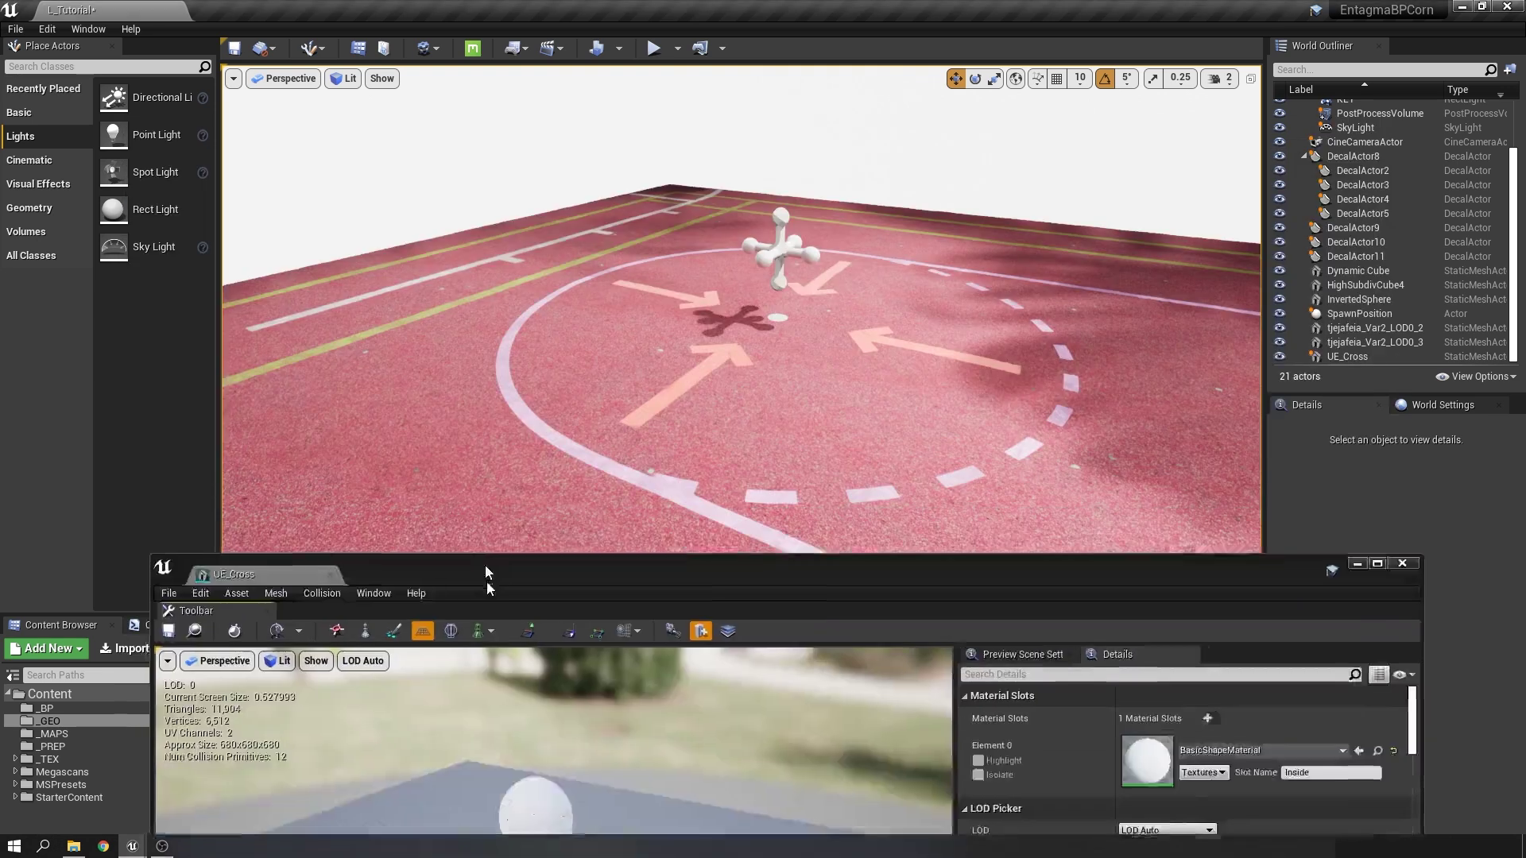
key("alt+p")
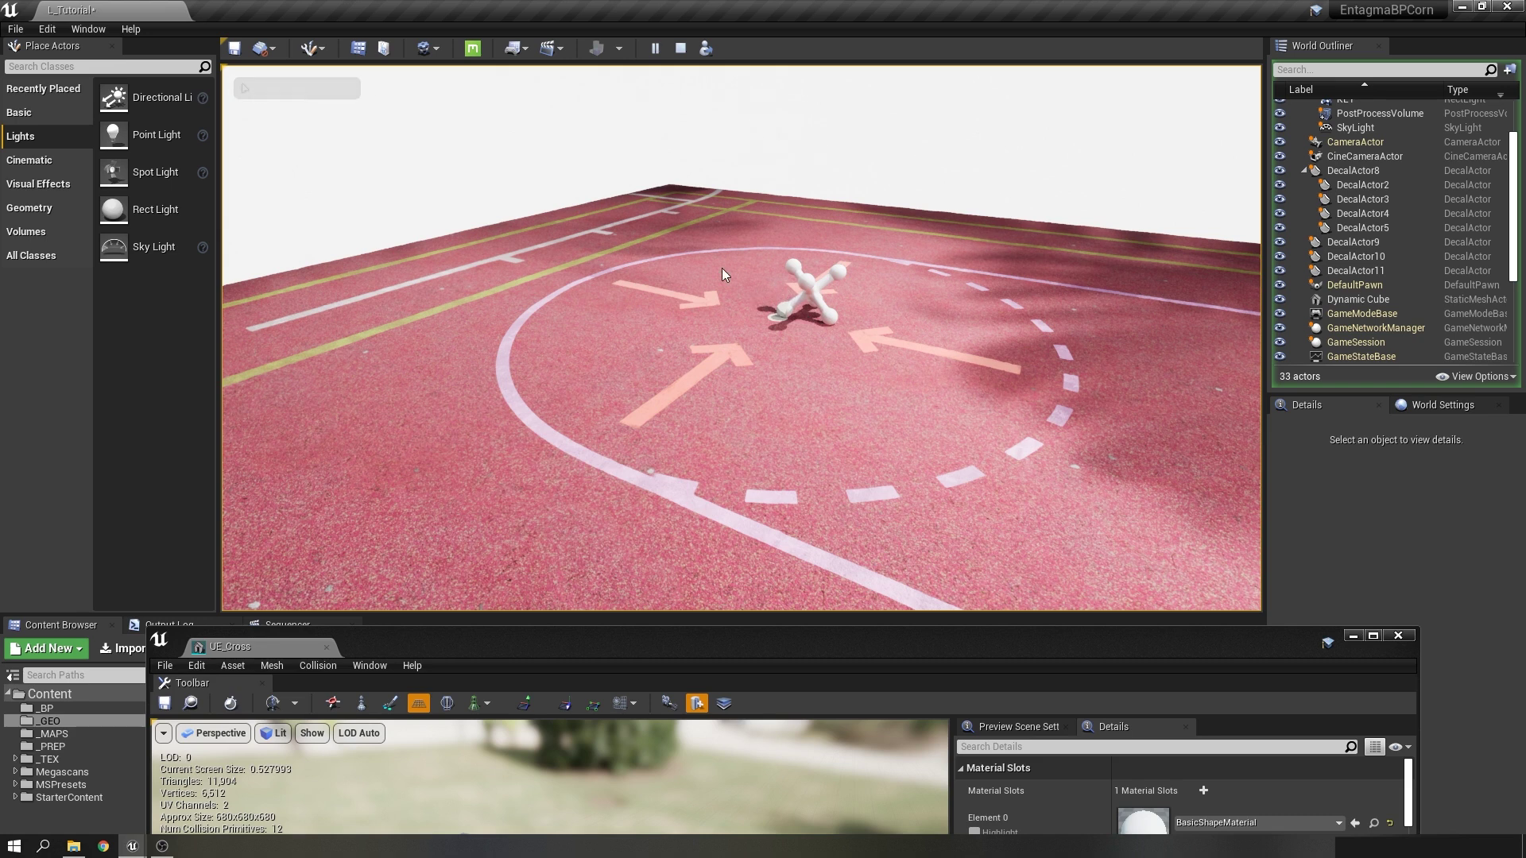
key("Escape")
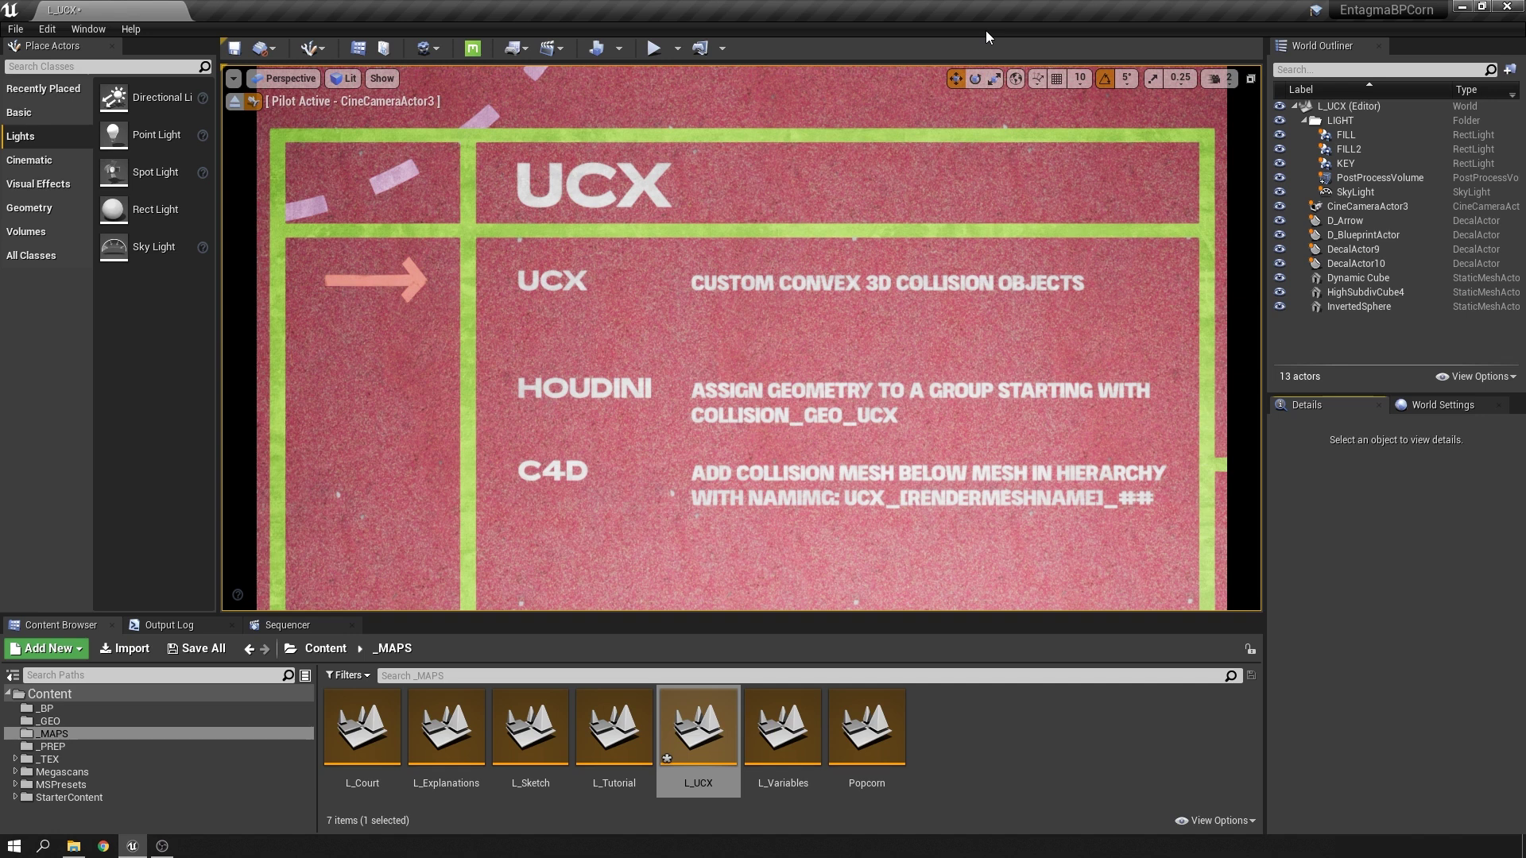
Move the D_Arrow decal down past HOUDINI to beside the C4D line (X 67.318)
left_click(1344, 220)
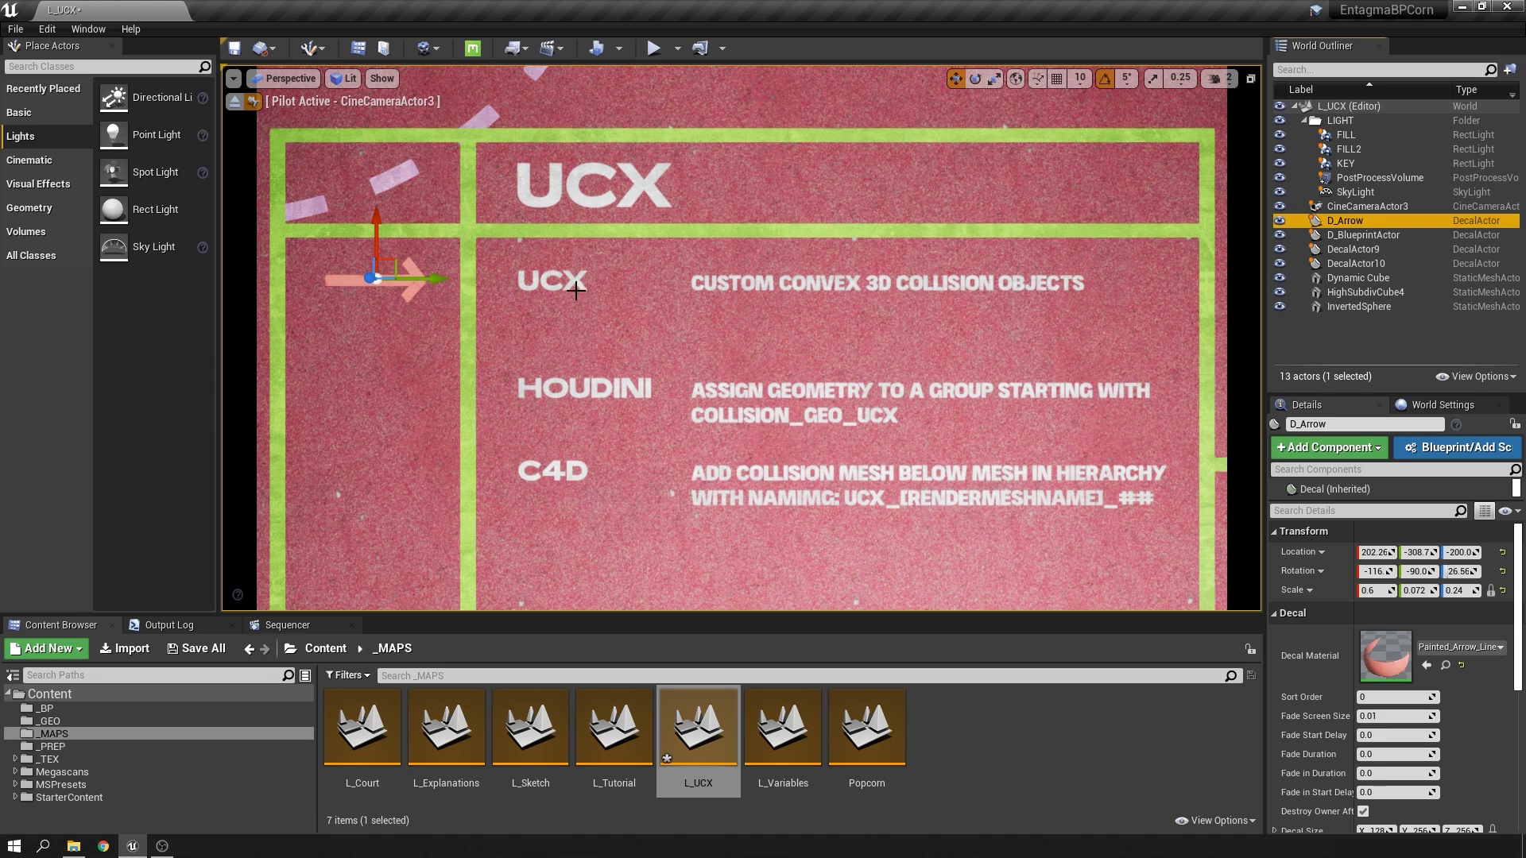
left_click_drag(378, 215, 385, 323)
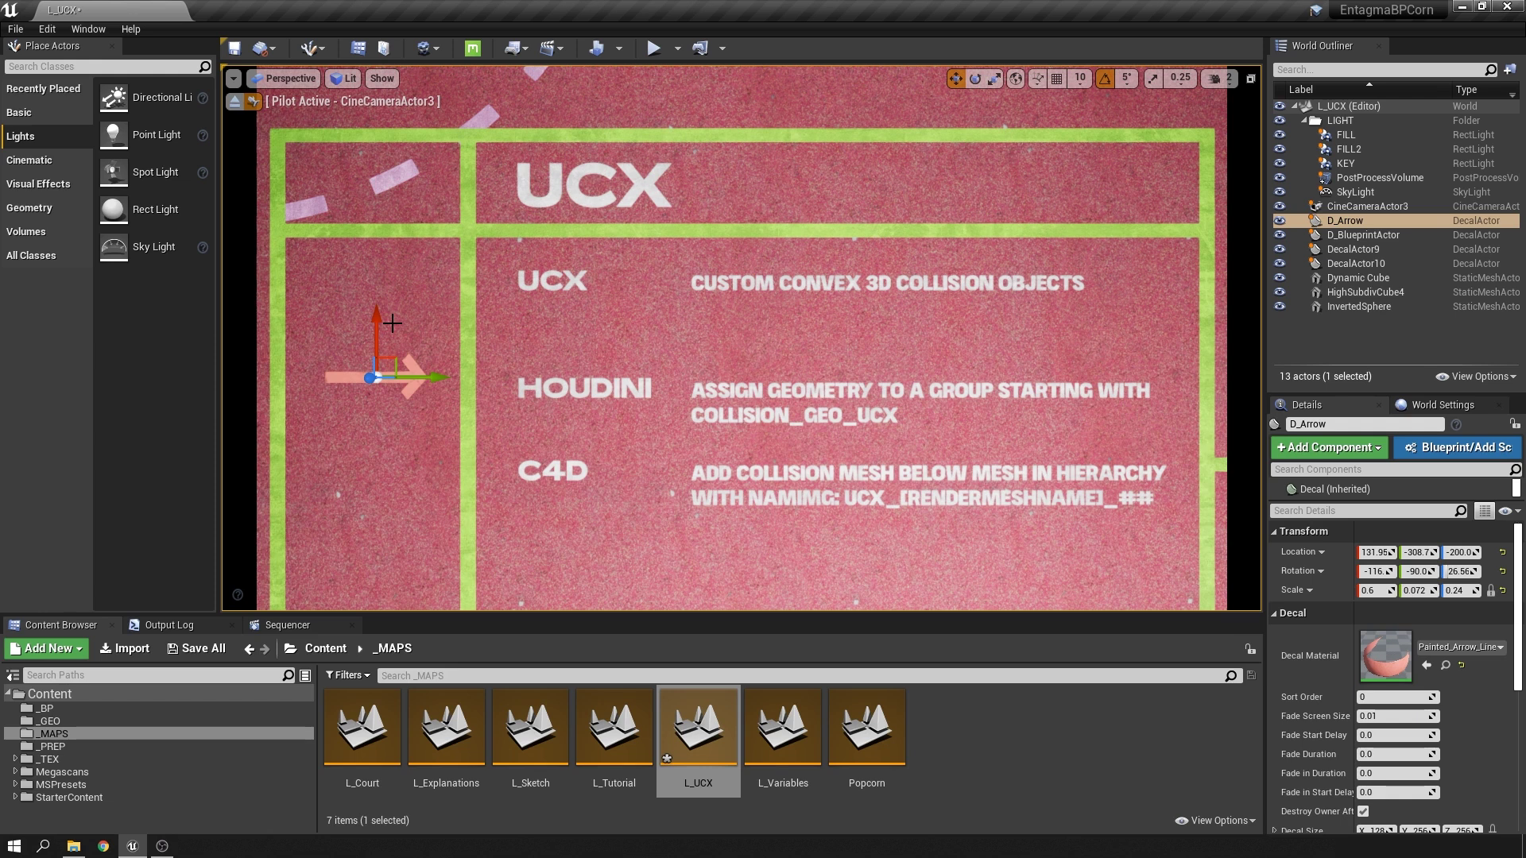
left_click_drag(392, 323, 392, 414)
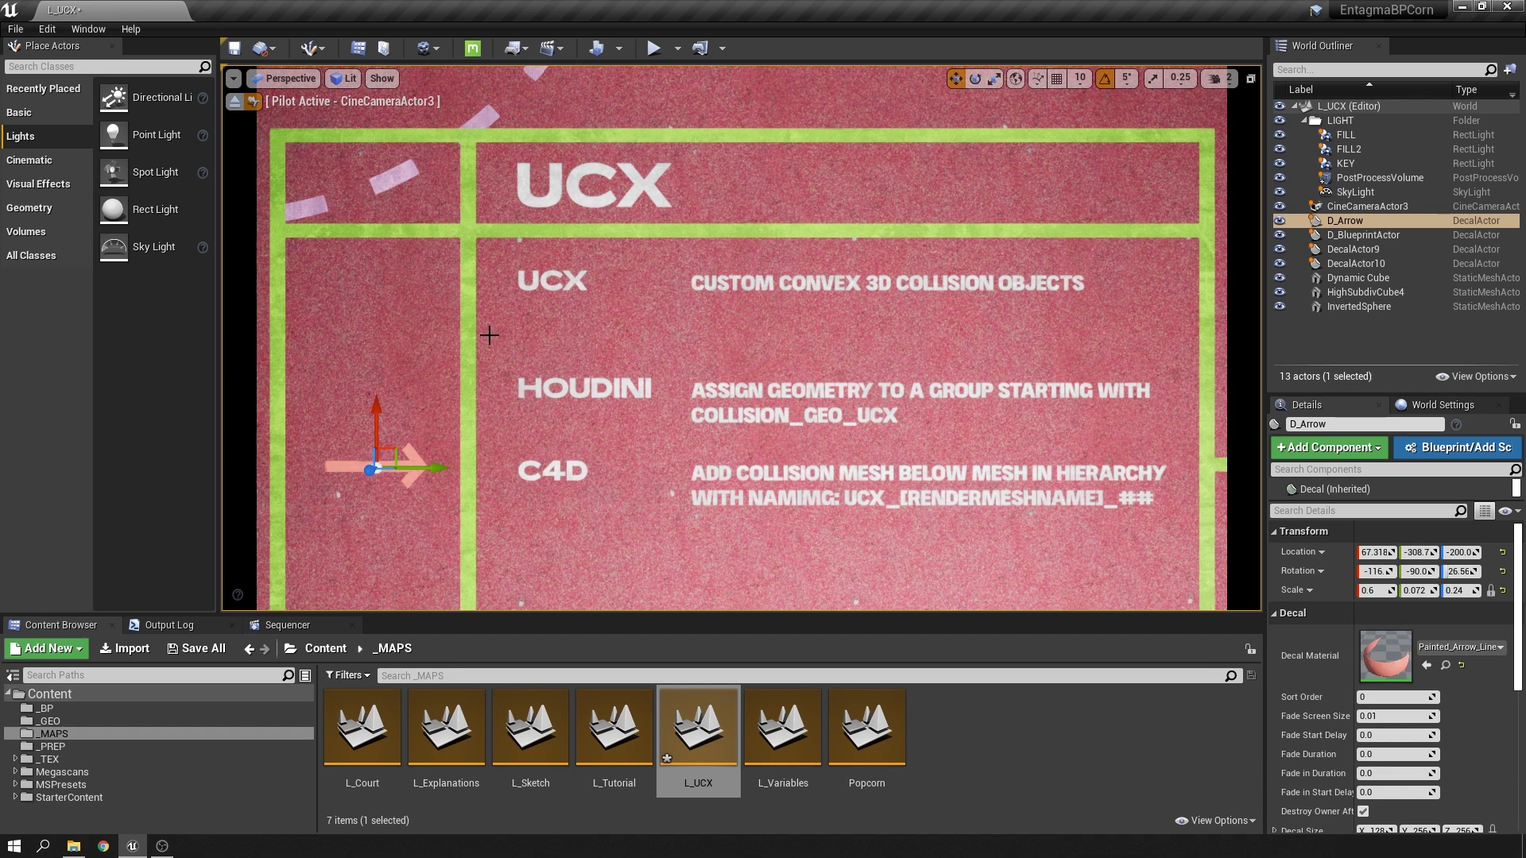
Deselect the arrow and import Plug01.fbx into the _MAPS folder
key("Escape")
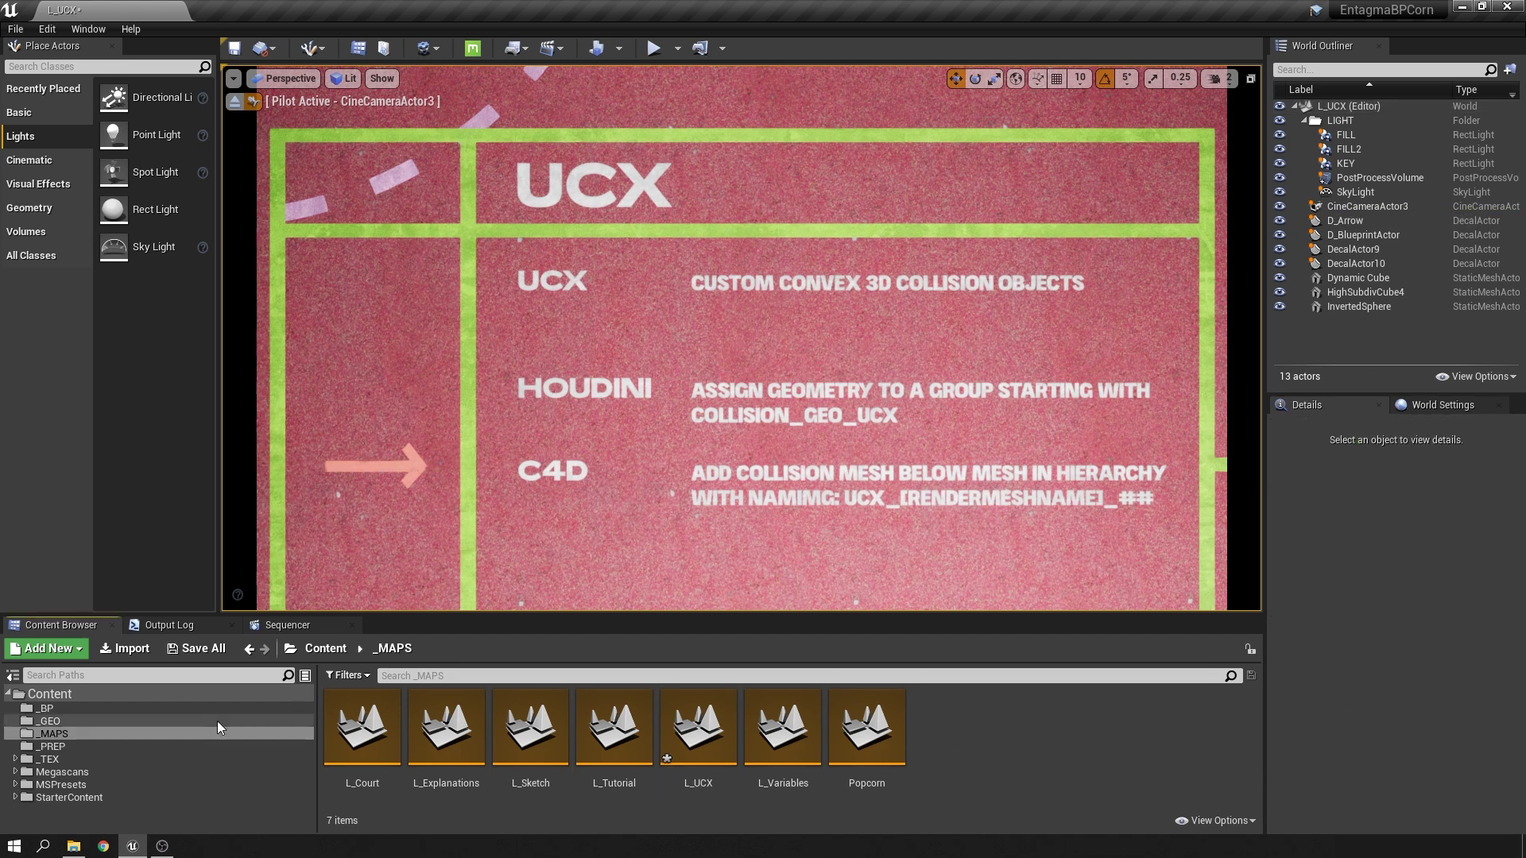
left_click(127, 649)
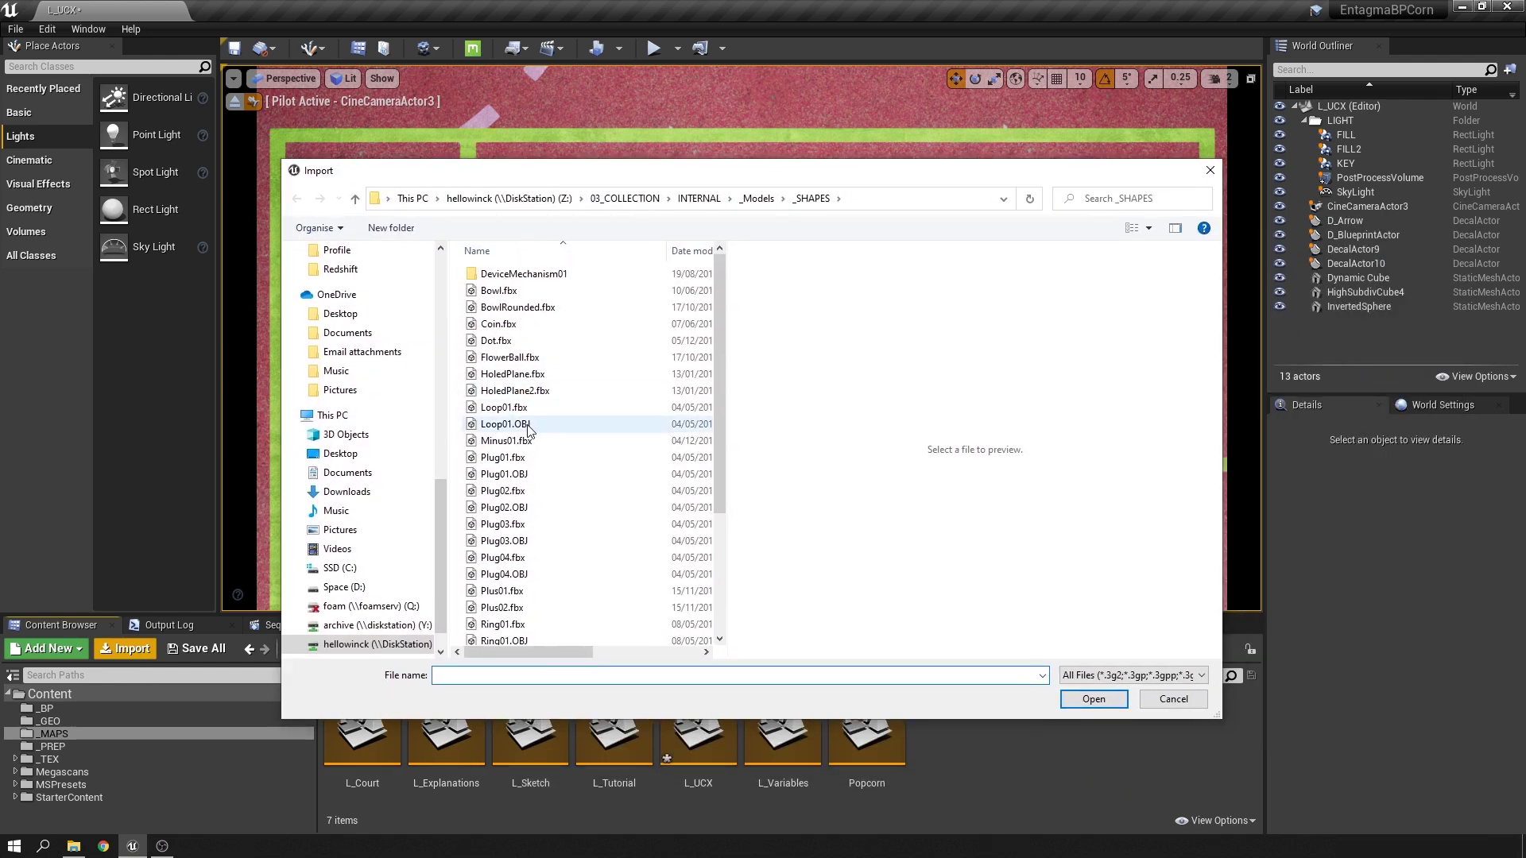
left_click(508, 459)
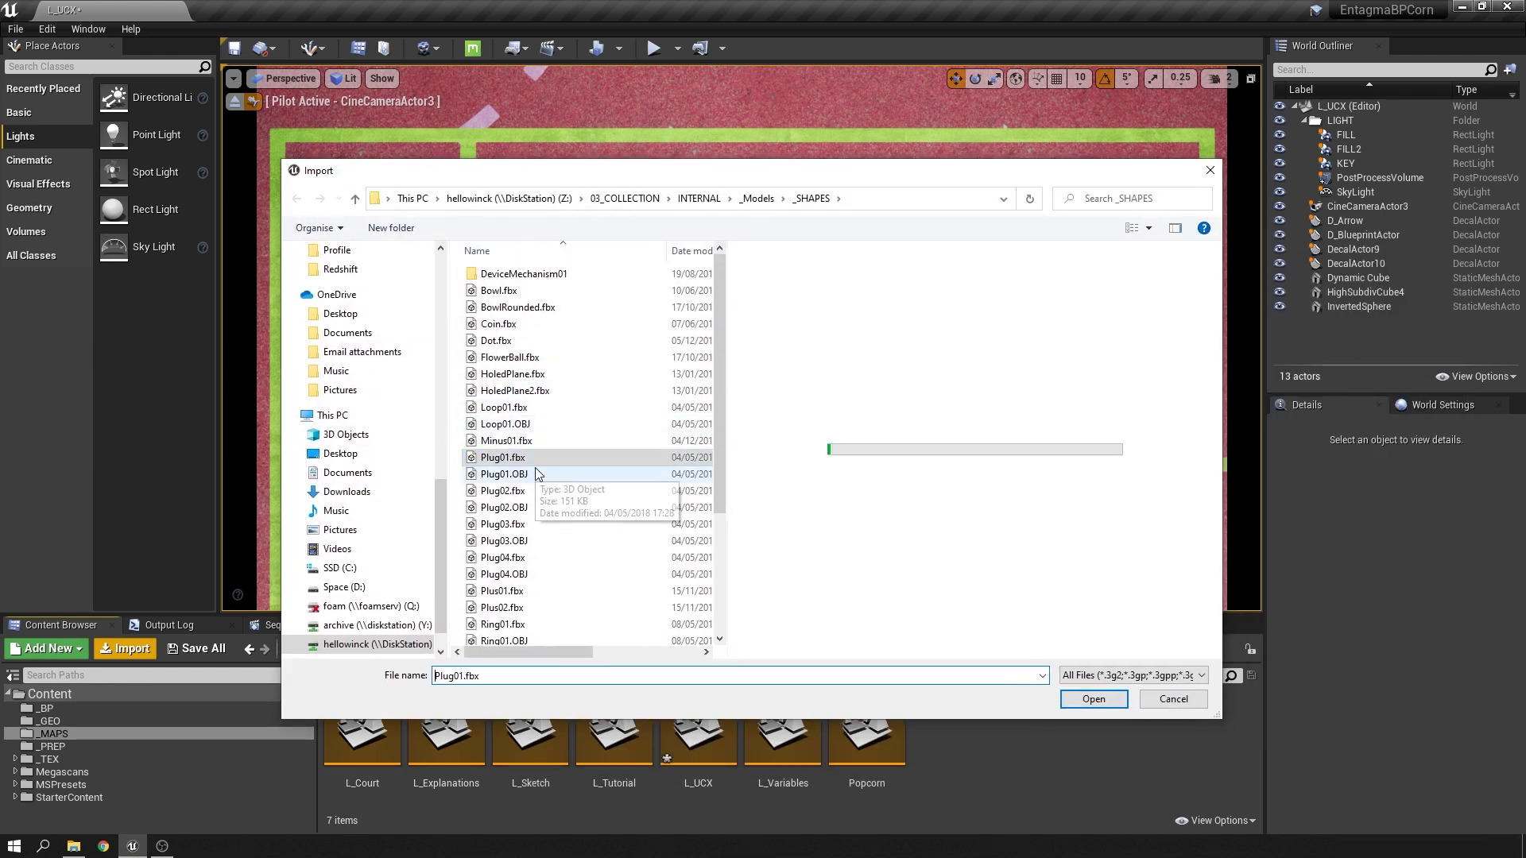
double_click(524, 461)
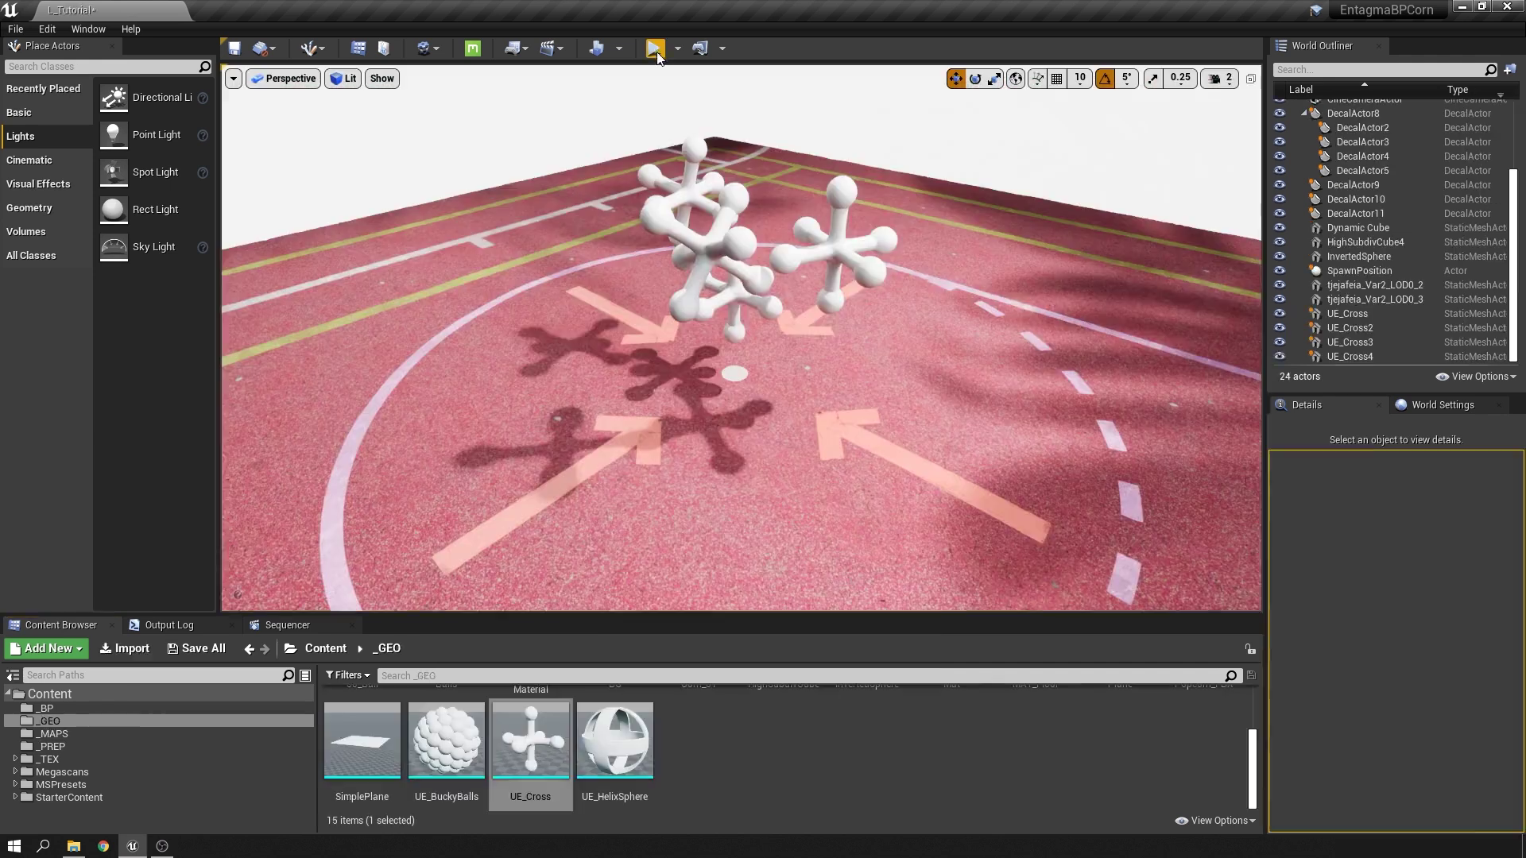
Play L_Tutorial and fly the camera closer to the four UE_Cross jacks landing on the court
left_click(656, 49)
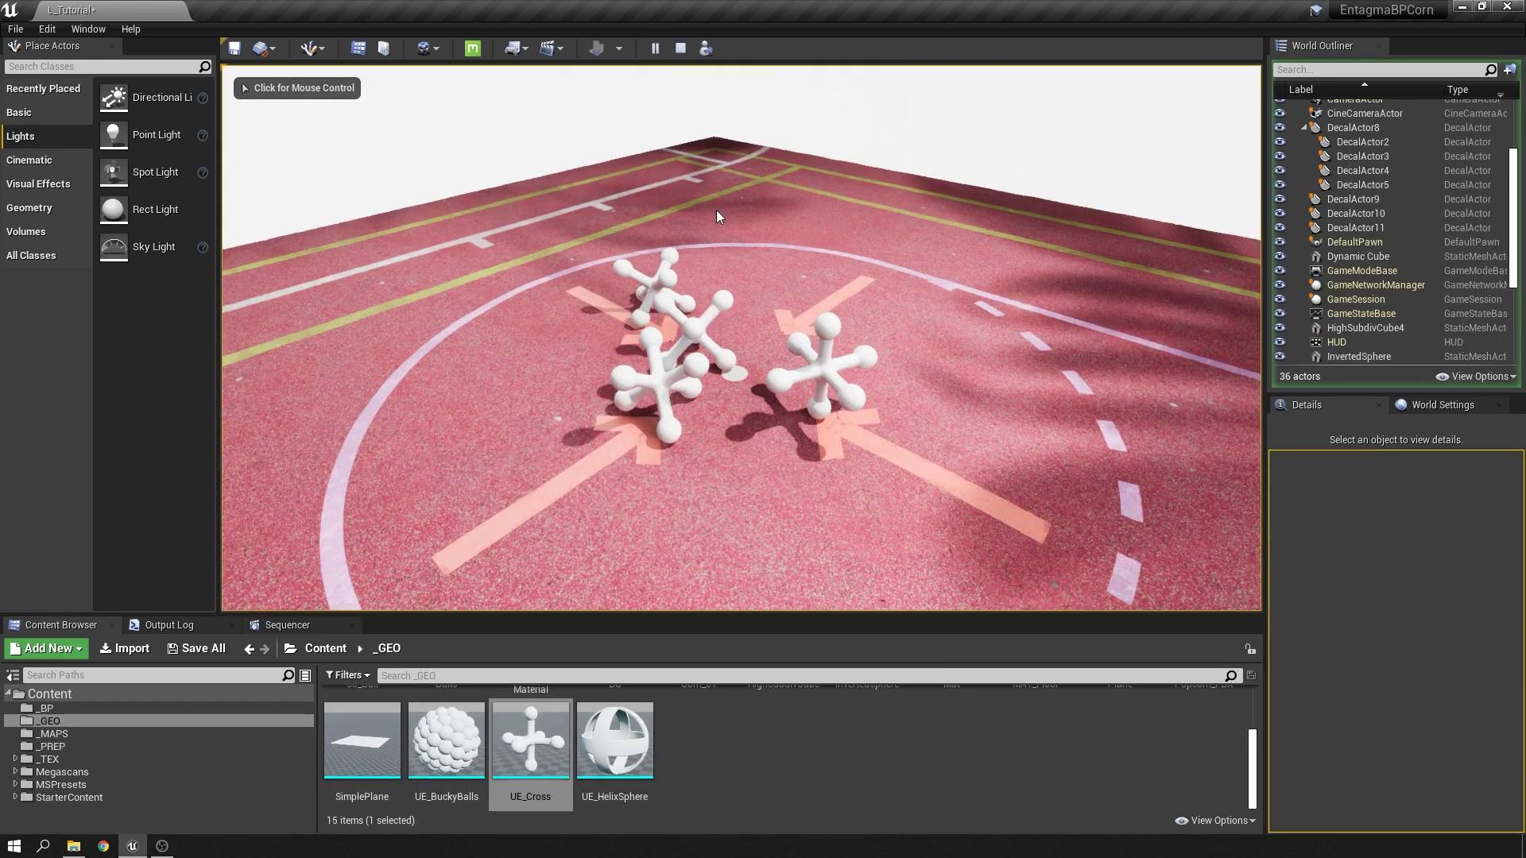
left_click(716, 210)
key("w")
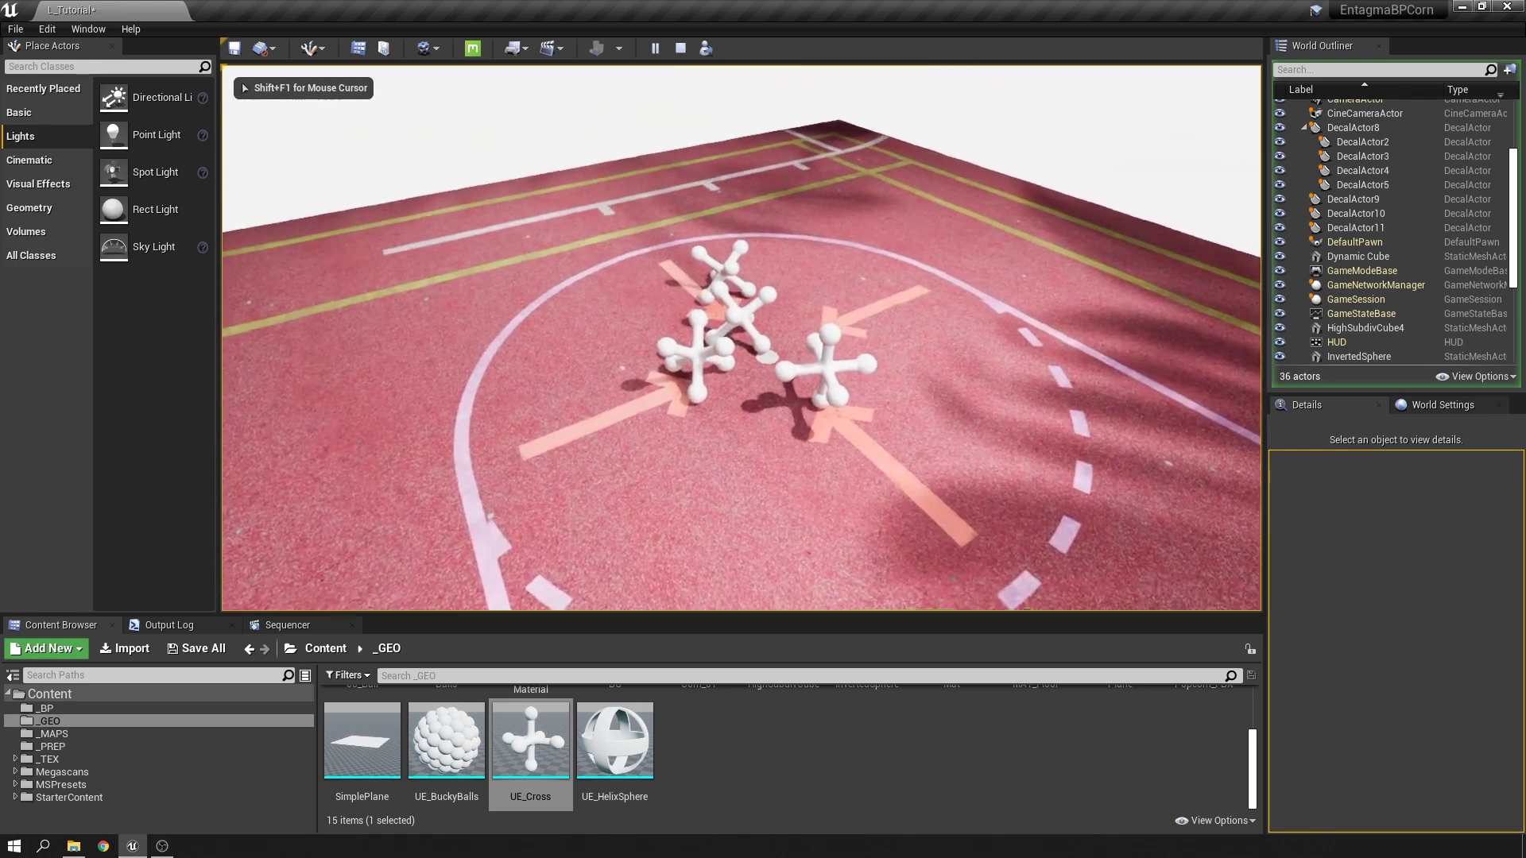